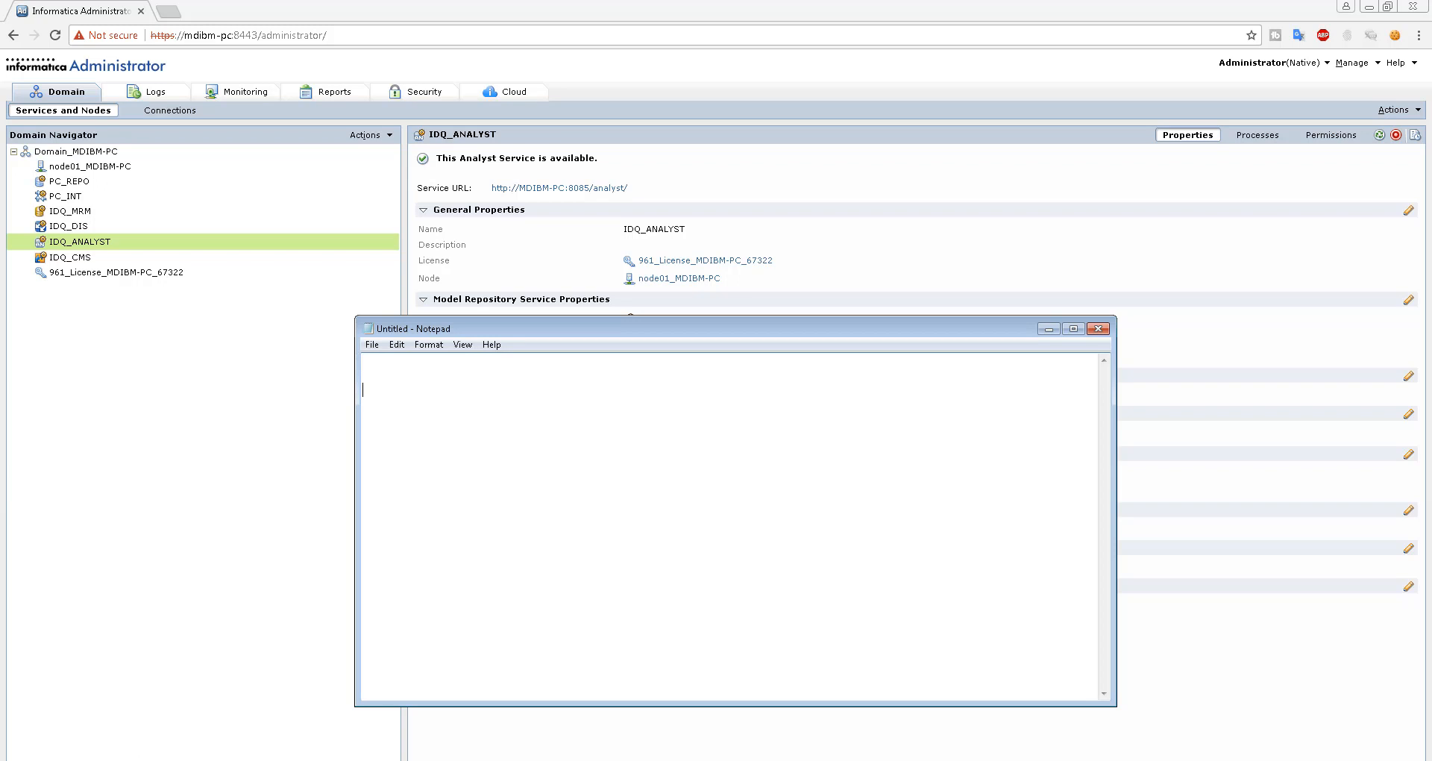
# Write the notes "1>Identify" and "2>Fix it" in Notepad, and return to the Informatica Administrator page
pyautogui.write('1>Identify 2>Fix it')
pyautogui.press('Return')
pyautogui.press('Return')
pyautogui.click(162, 367)
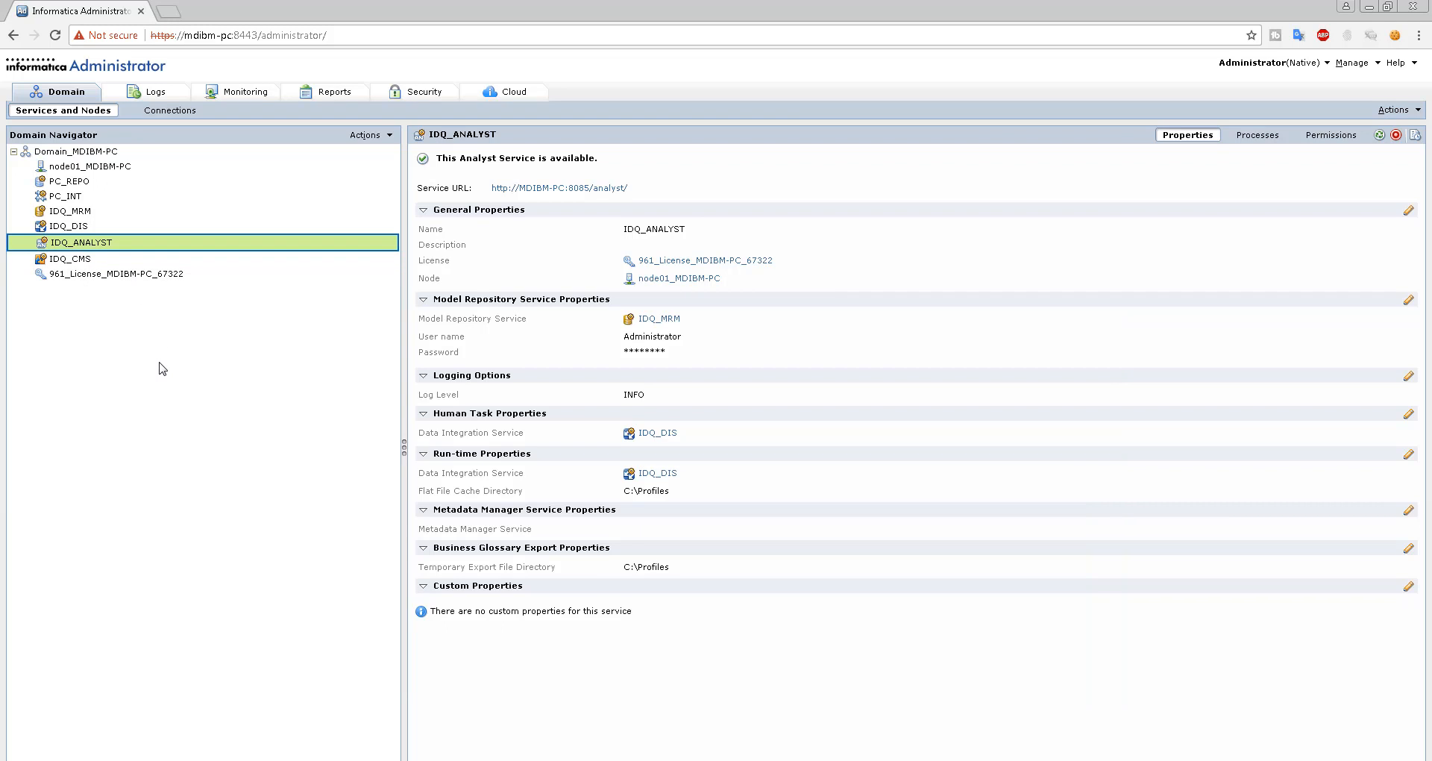
# Locate the Informatica Administrator Home Page shortcut among the Informatica 9.6.1 Server programs and check the administrator page's address
pyautogui.moveTo(60, 247)
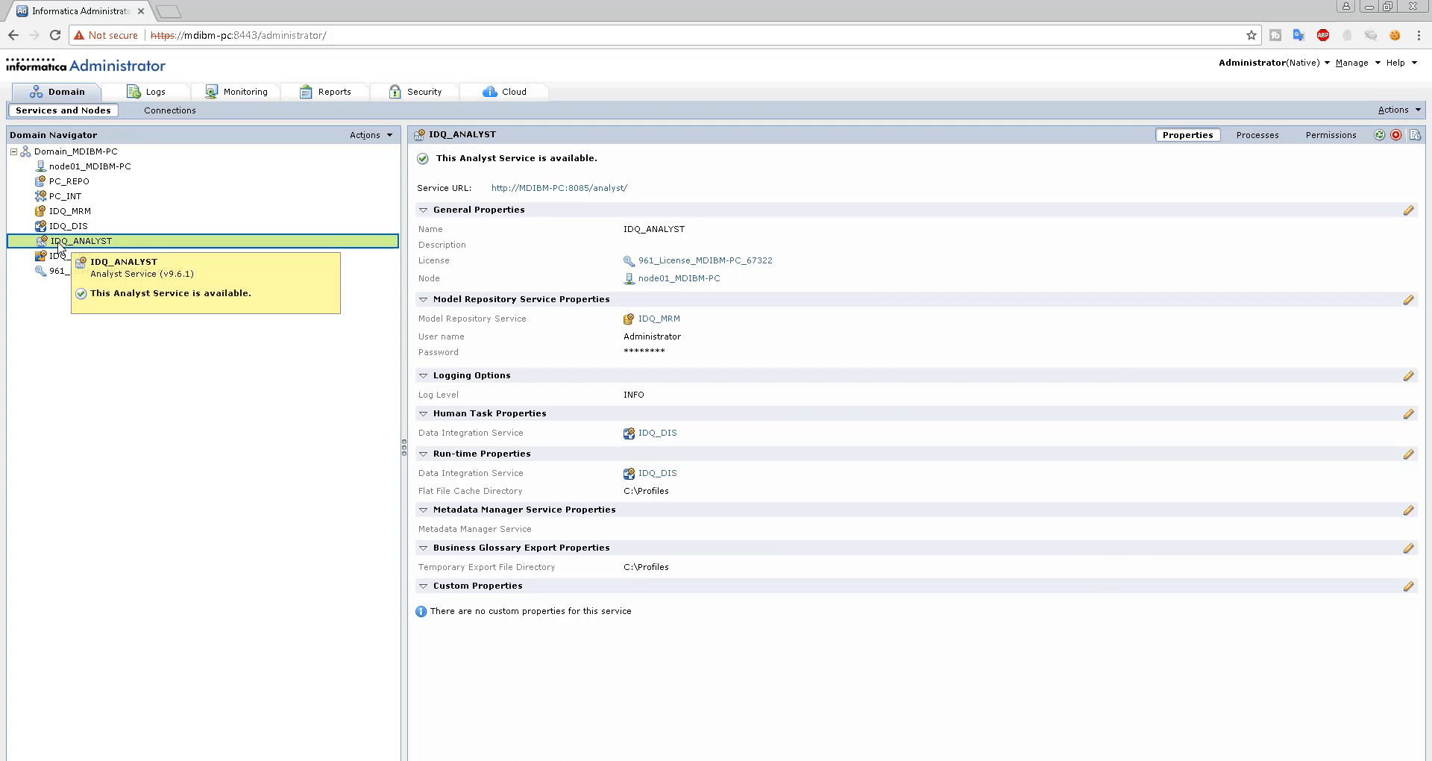
pyautogui.click(233, 32)
pyautogui.click(112, 710)
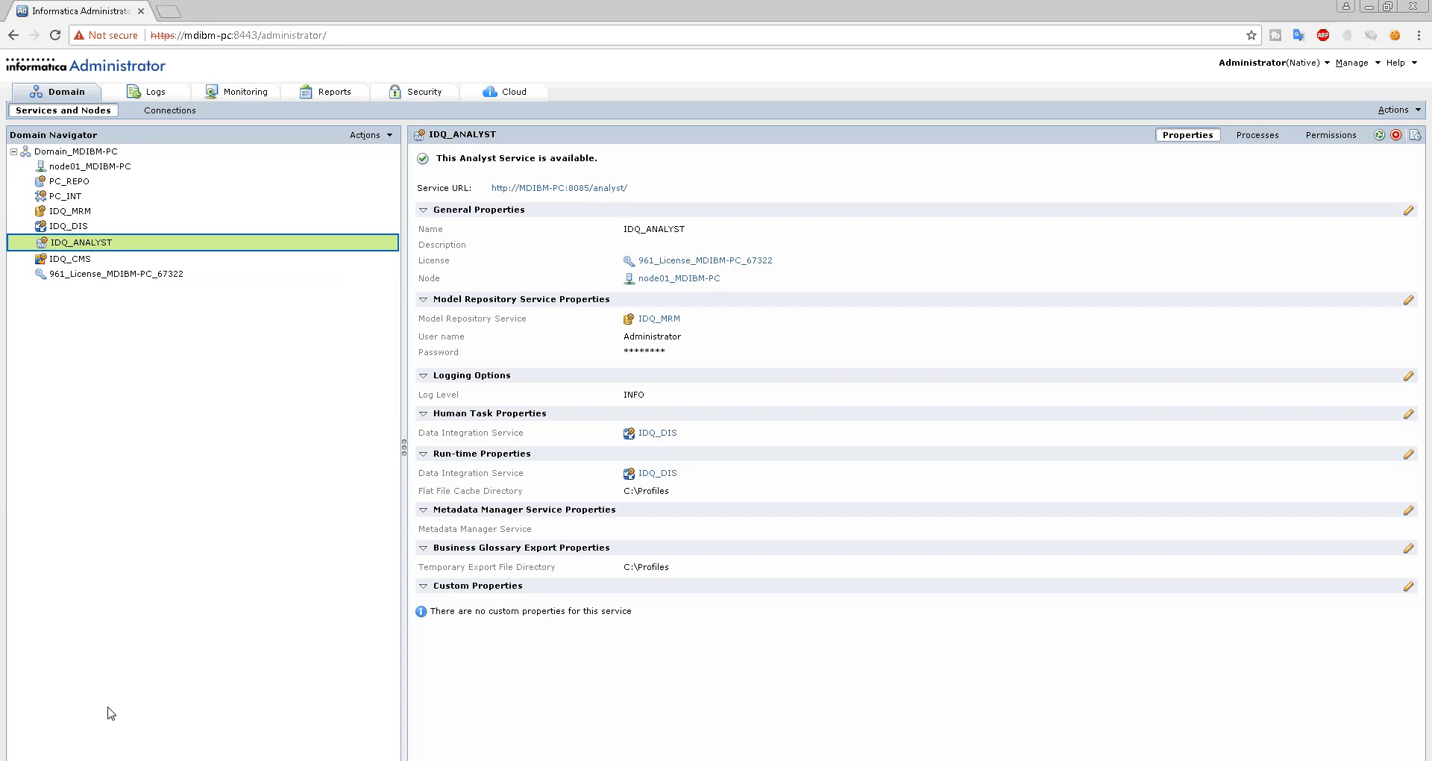
pyautogui.press('super')
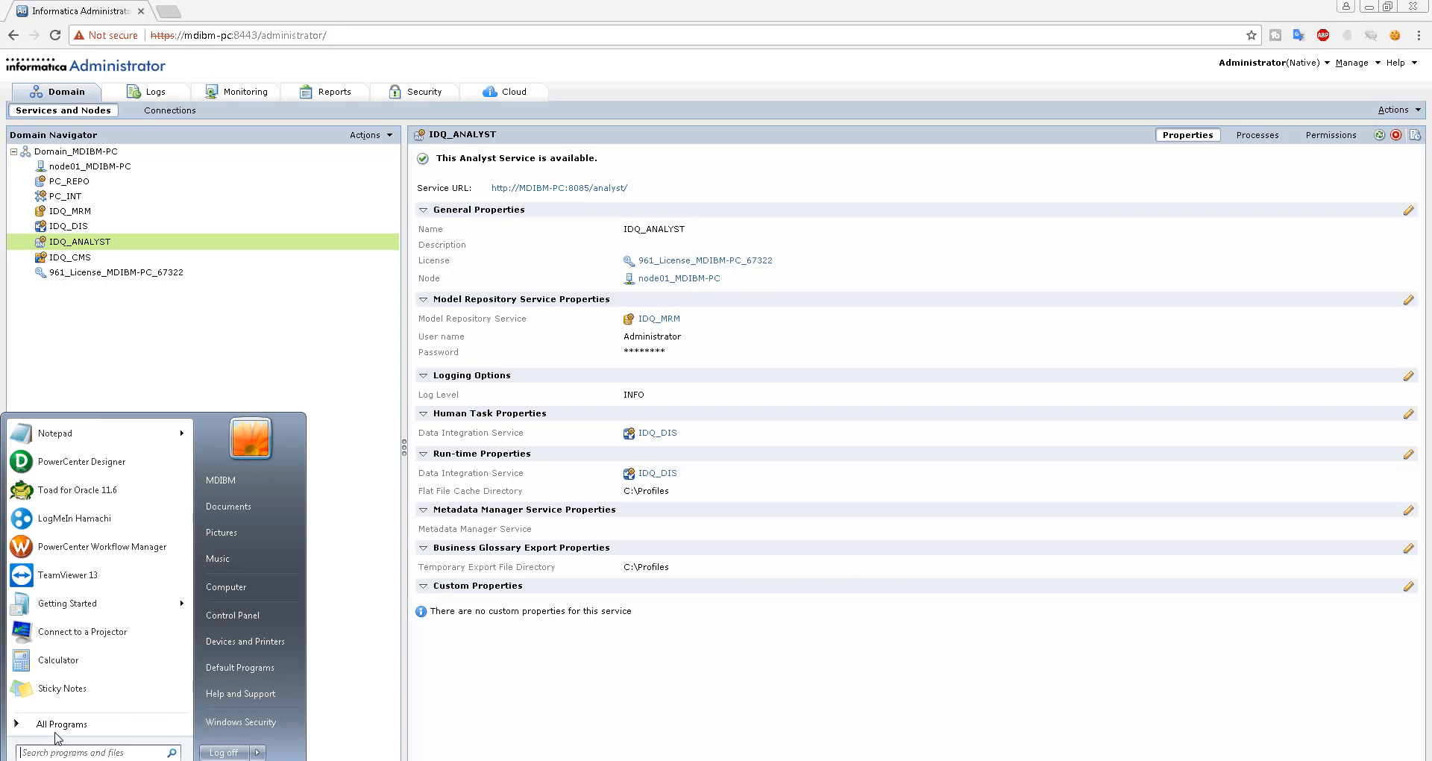
pyautogui.click(56, 733)
pyautogui.click(109, 542)
pyautogui.click(90, 583)
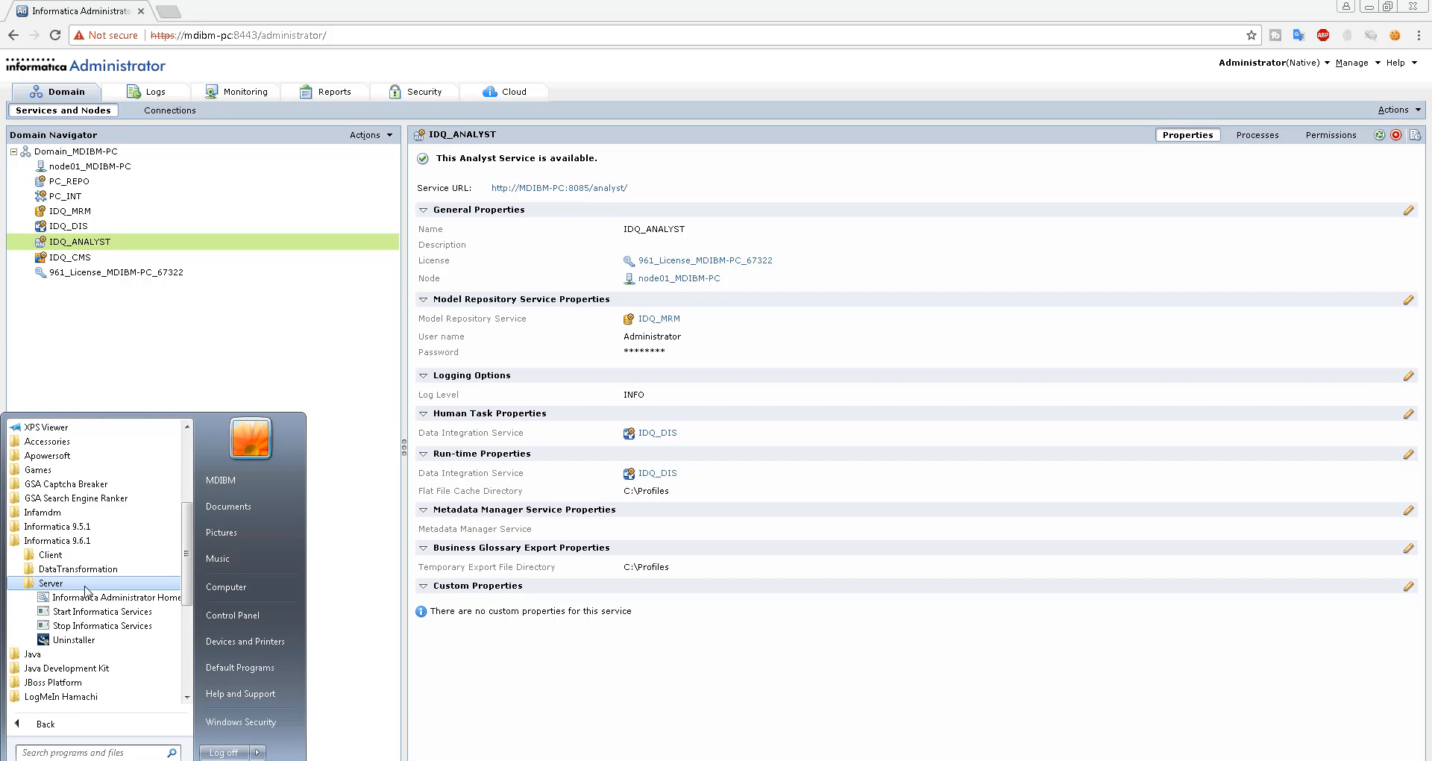
pyautogui.click(119, 600)
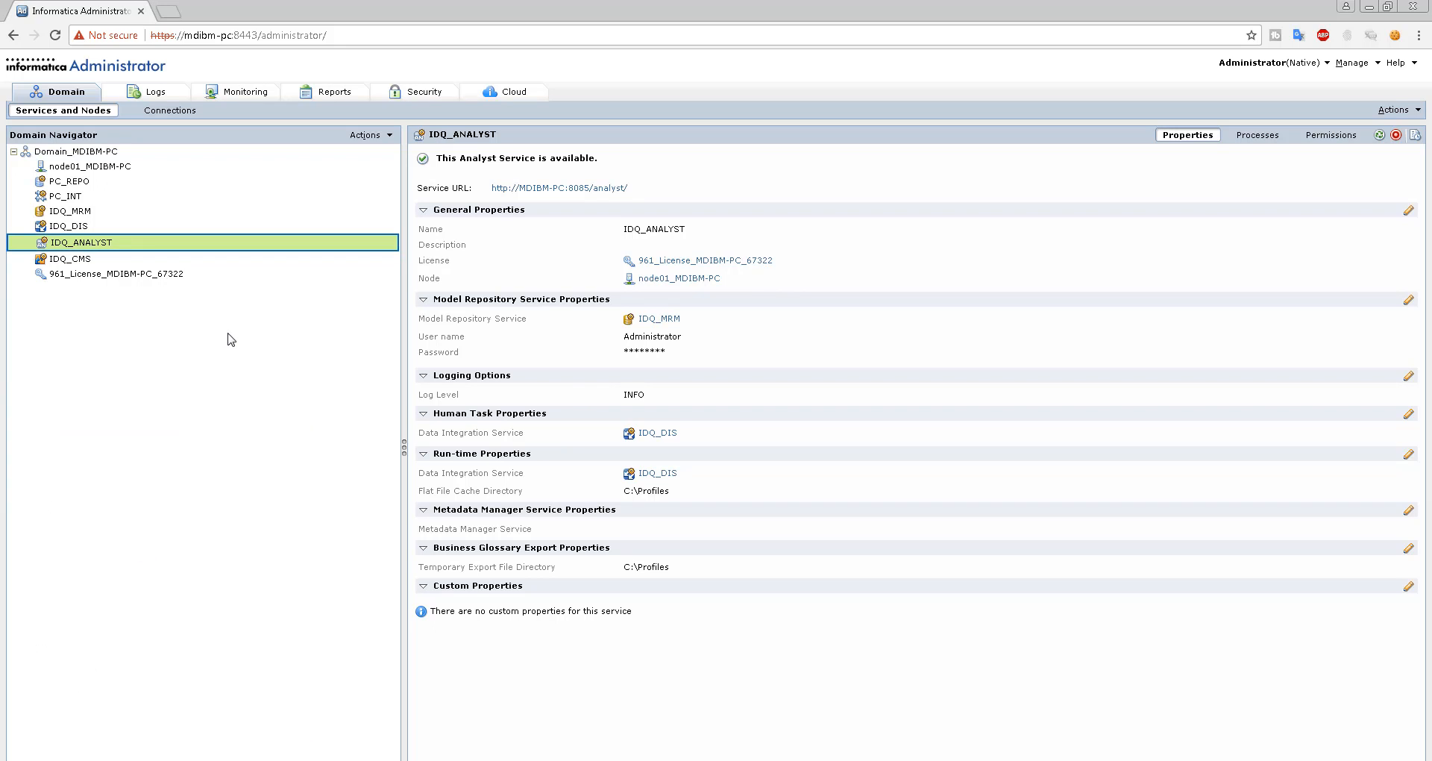
pyautogui.click(246, 35)
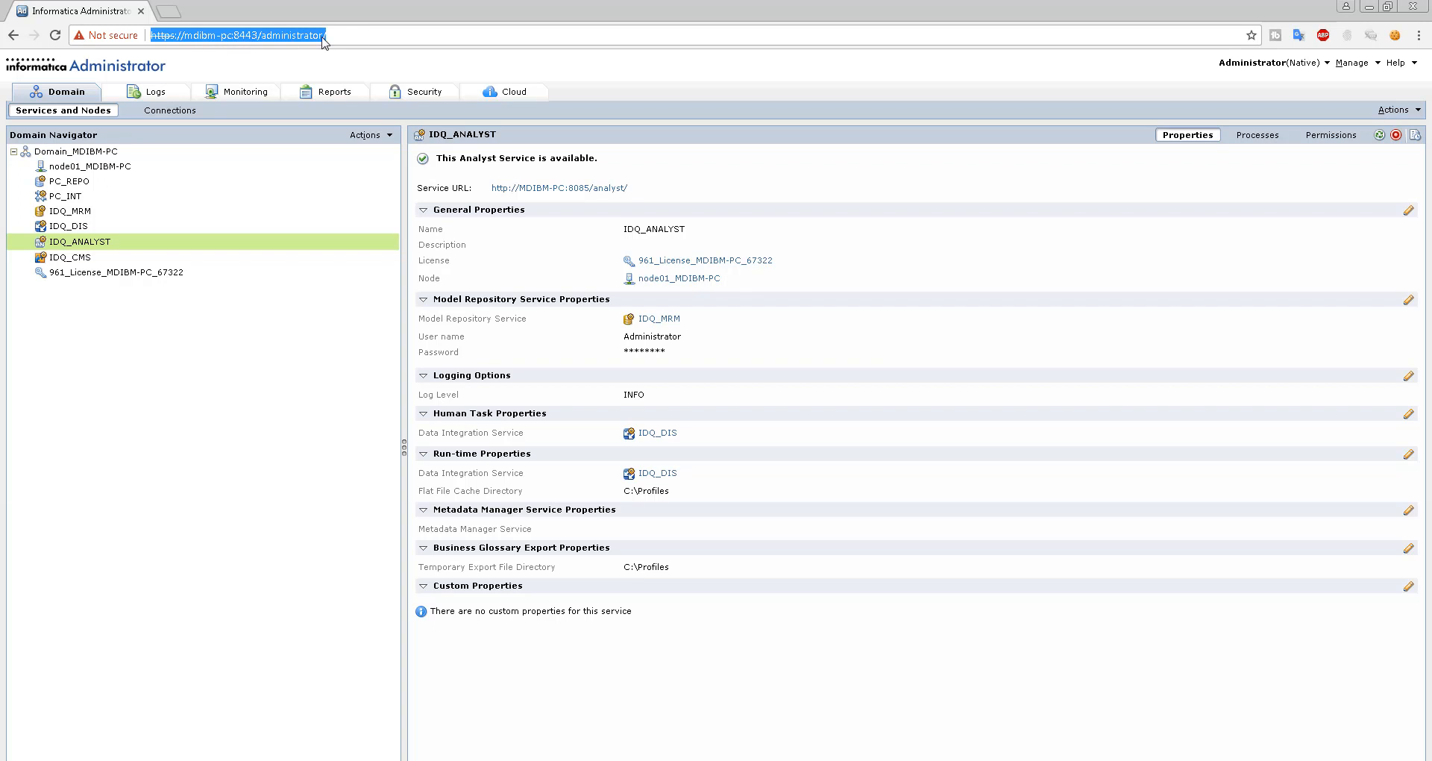
pyautogui.click(278, 365)
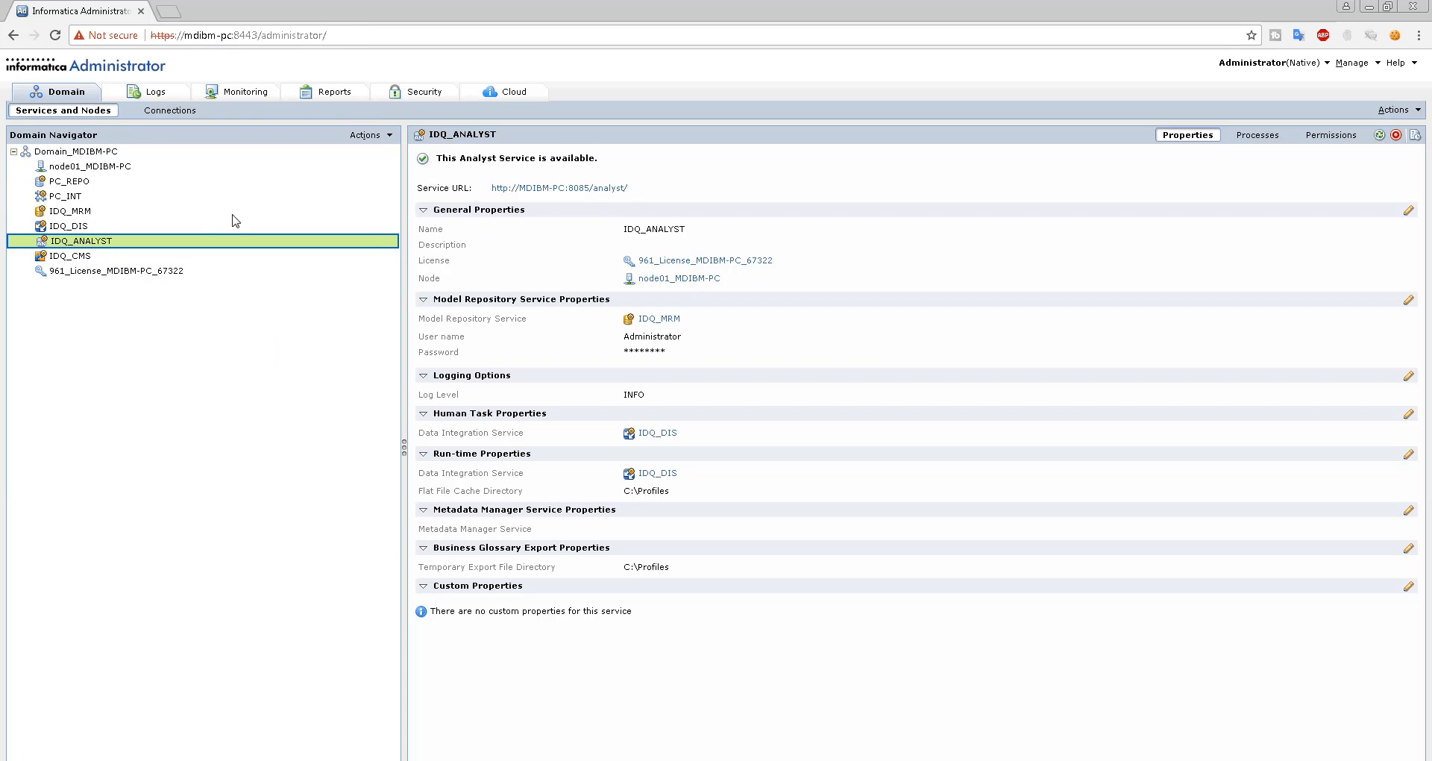
# Open the Analyst tool from the IDQ_ANALYST service URL and start a new data object profile of the Column profiling type
pyautogui.click(594, 189)
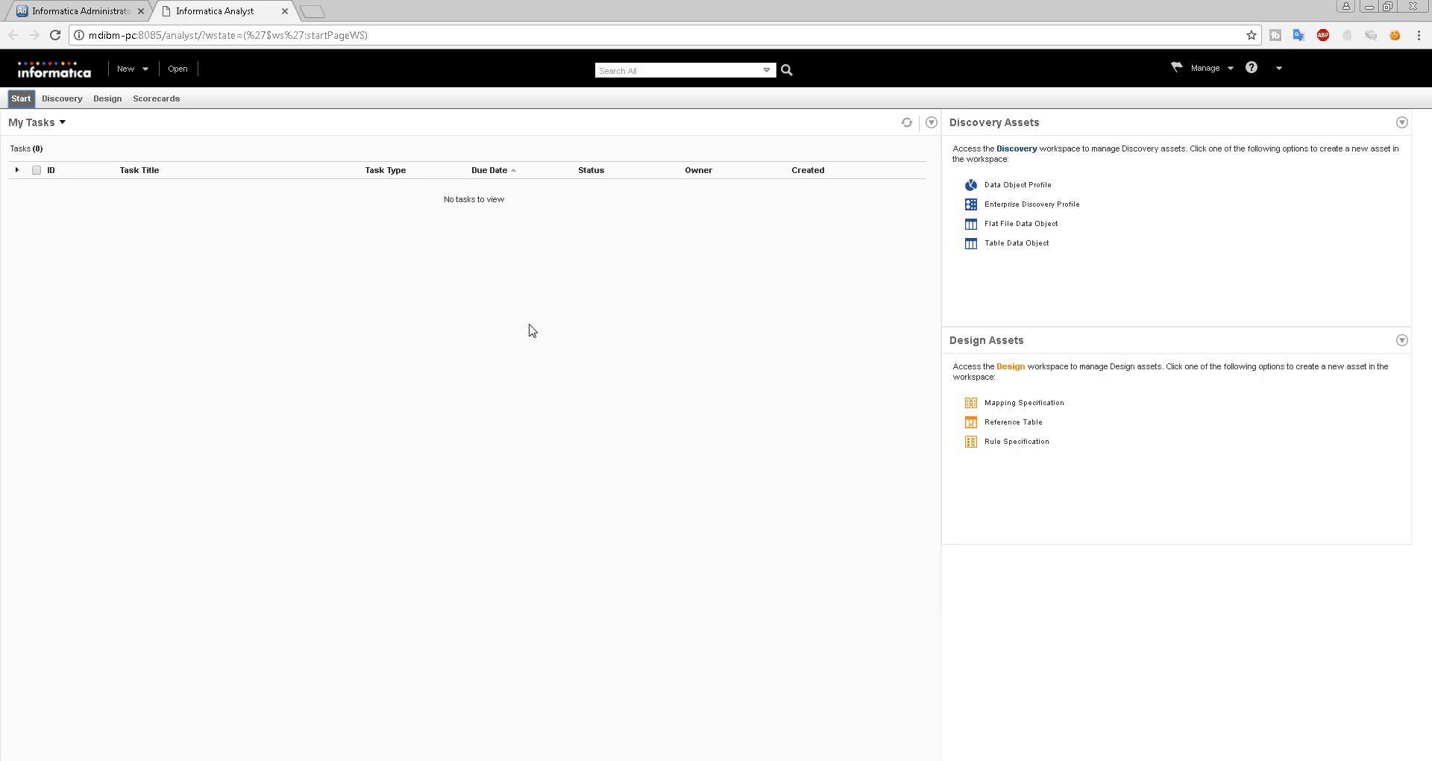
pyautogui.click(130, 69)
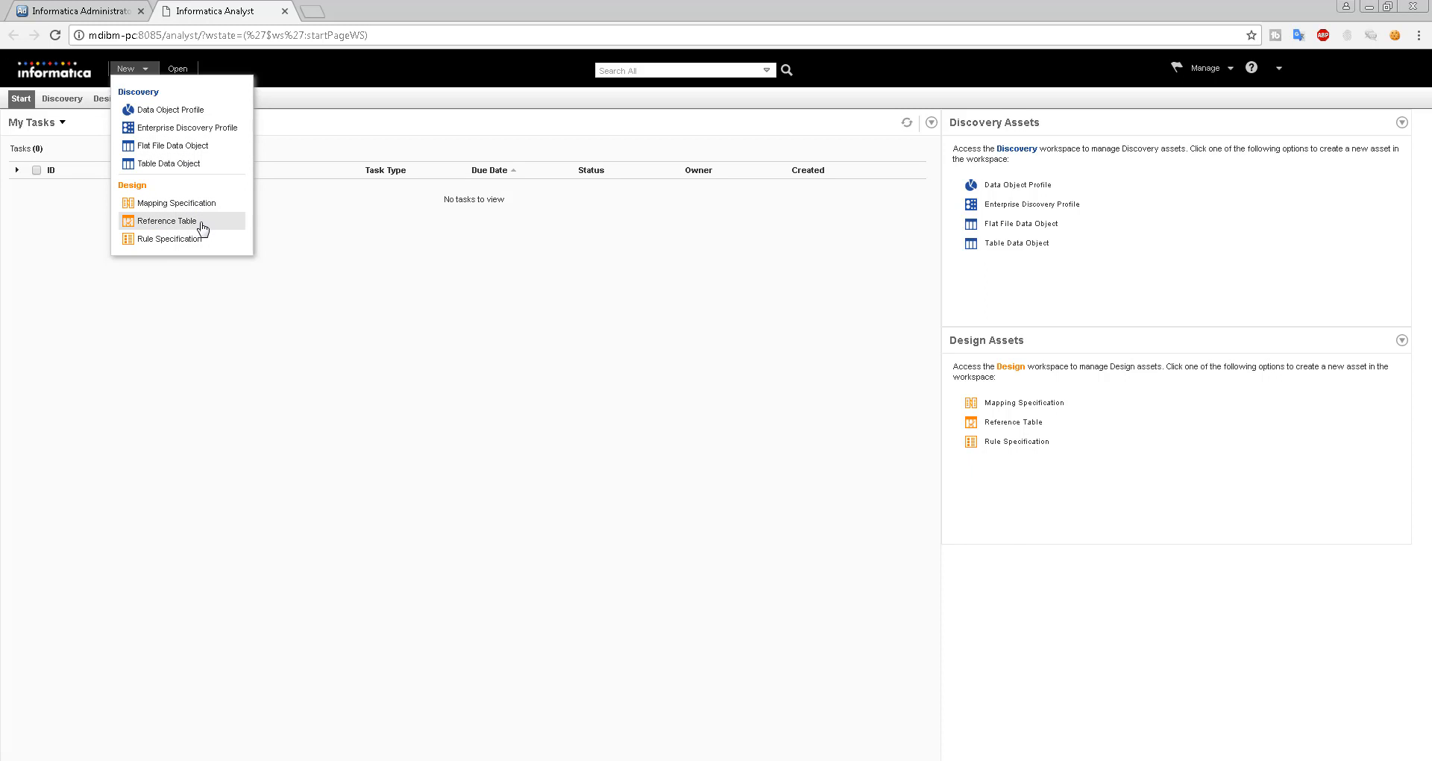
pyautogui.click(162, 117)
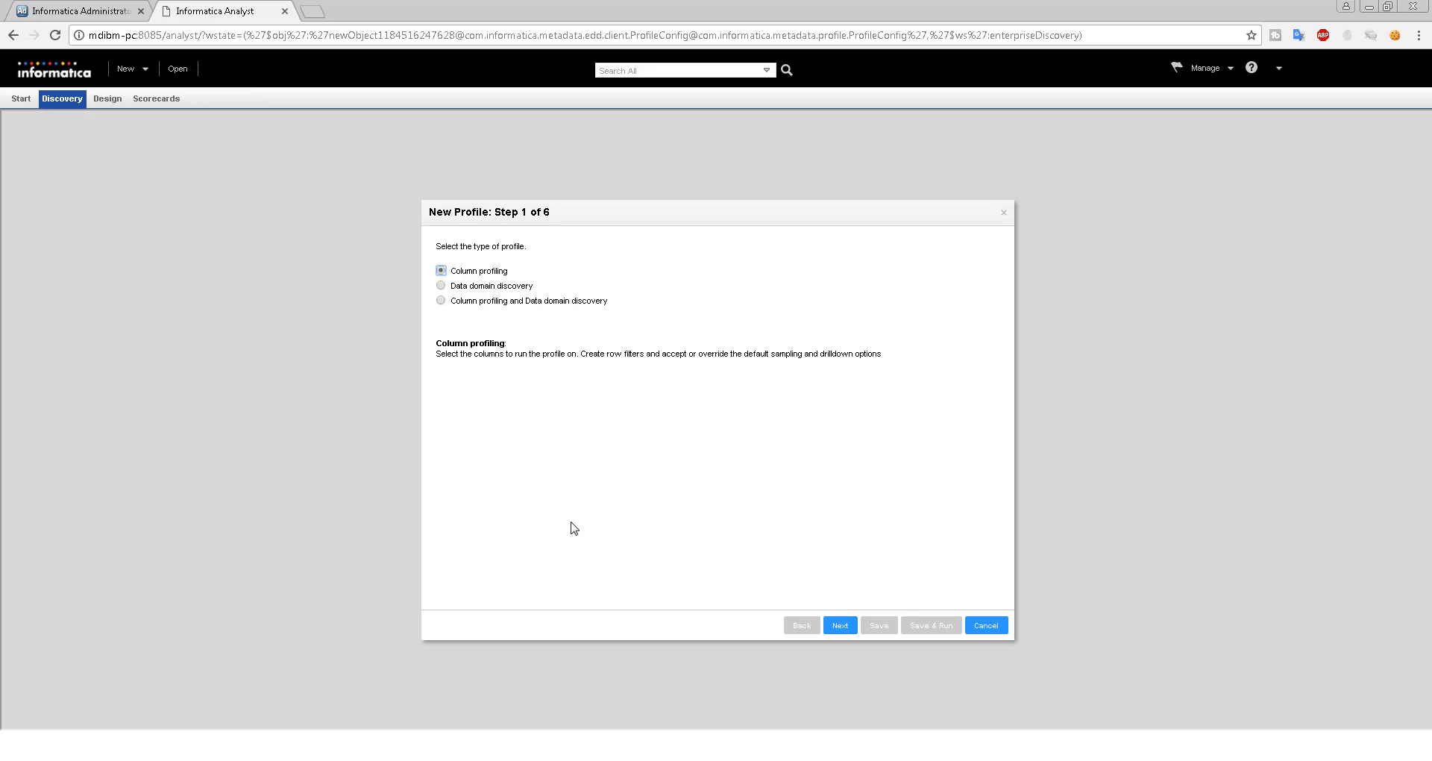
pyautogui.click(837, 628)
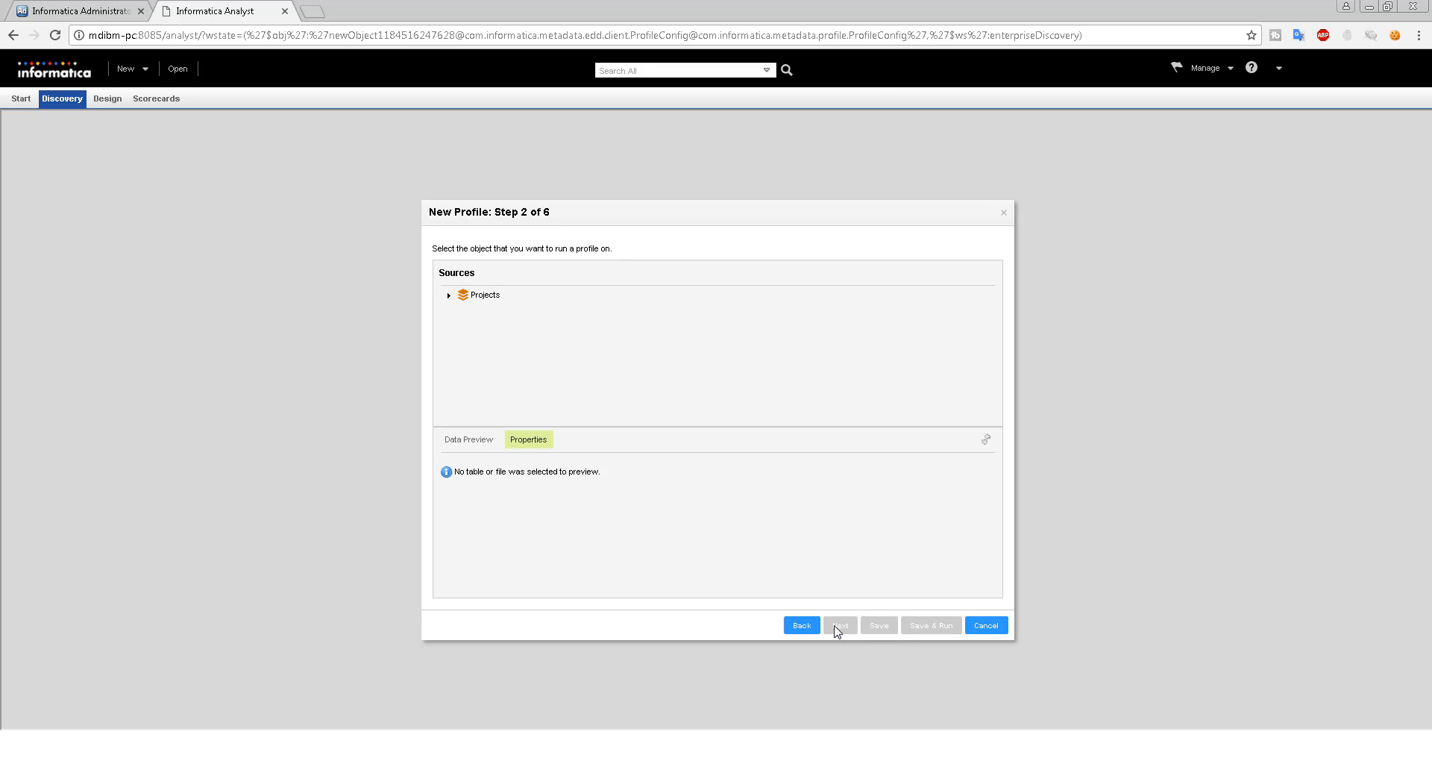
# Choose the DEPARTMENTS table in the BATCH1 project as the profile source, and save and run the profile
pyautogui.click(448, 295)
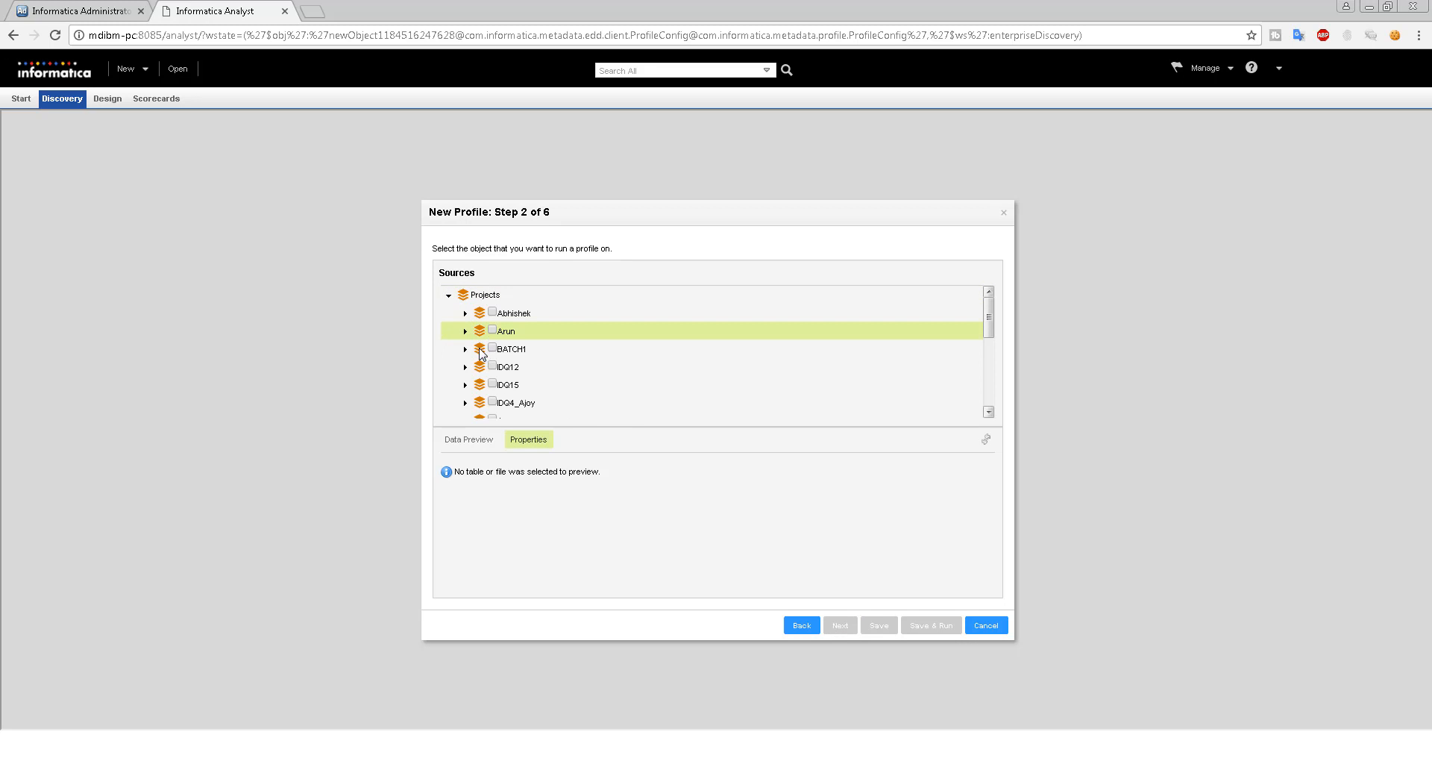
pyautogui.click(466, 350)
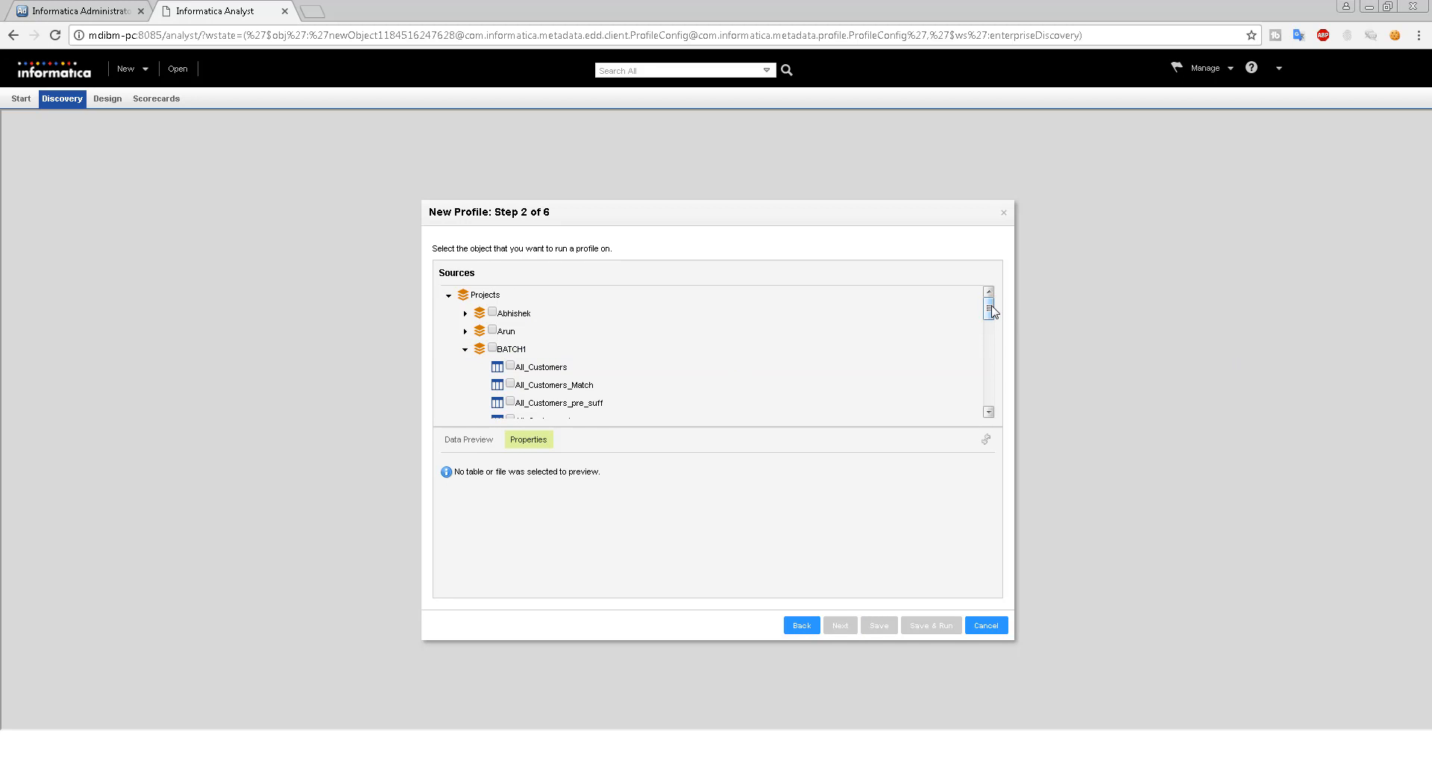
pyautogui.moveTo(990, 308); pyautogui.dragTo(995, 339)
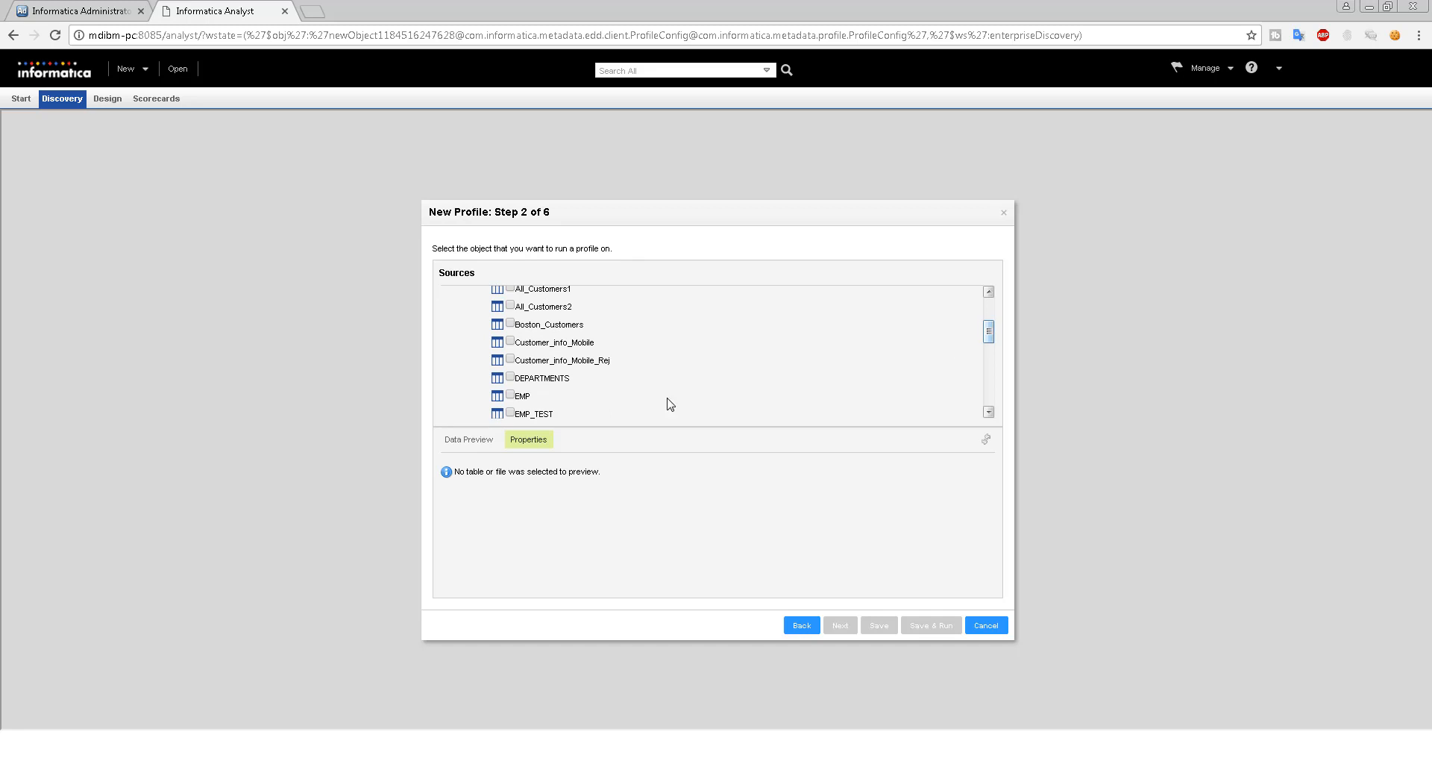
pyautogui.click(514, 380)
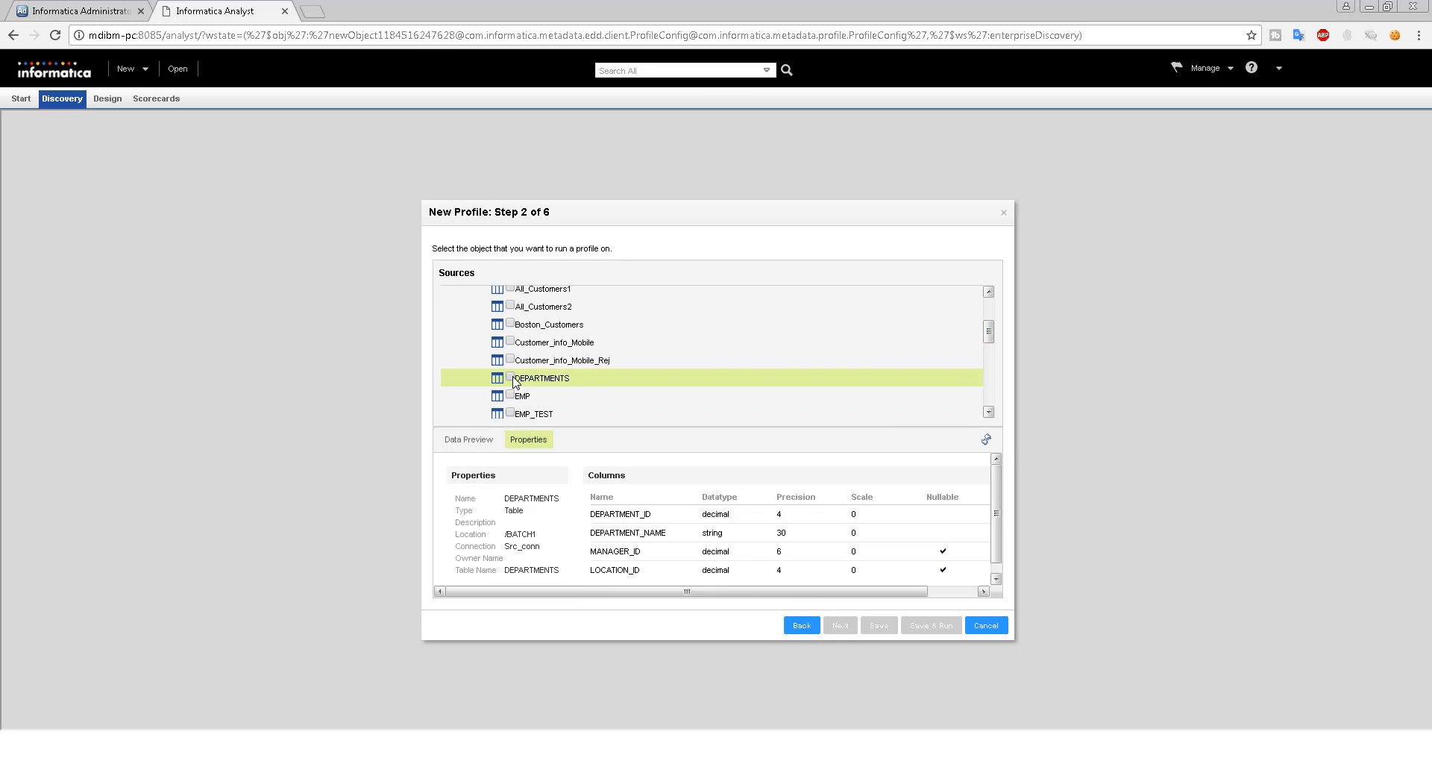
pyautogui.click(512, 379)
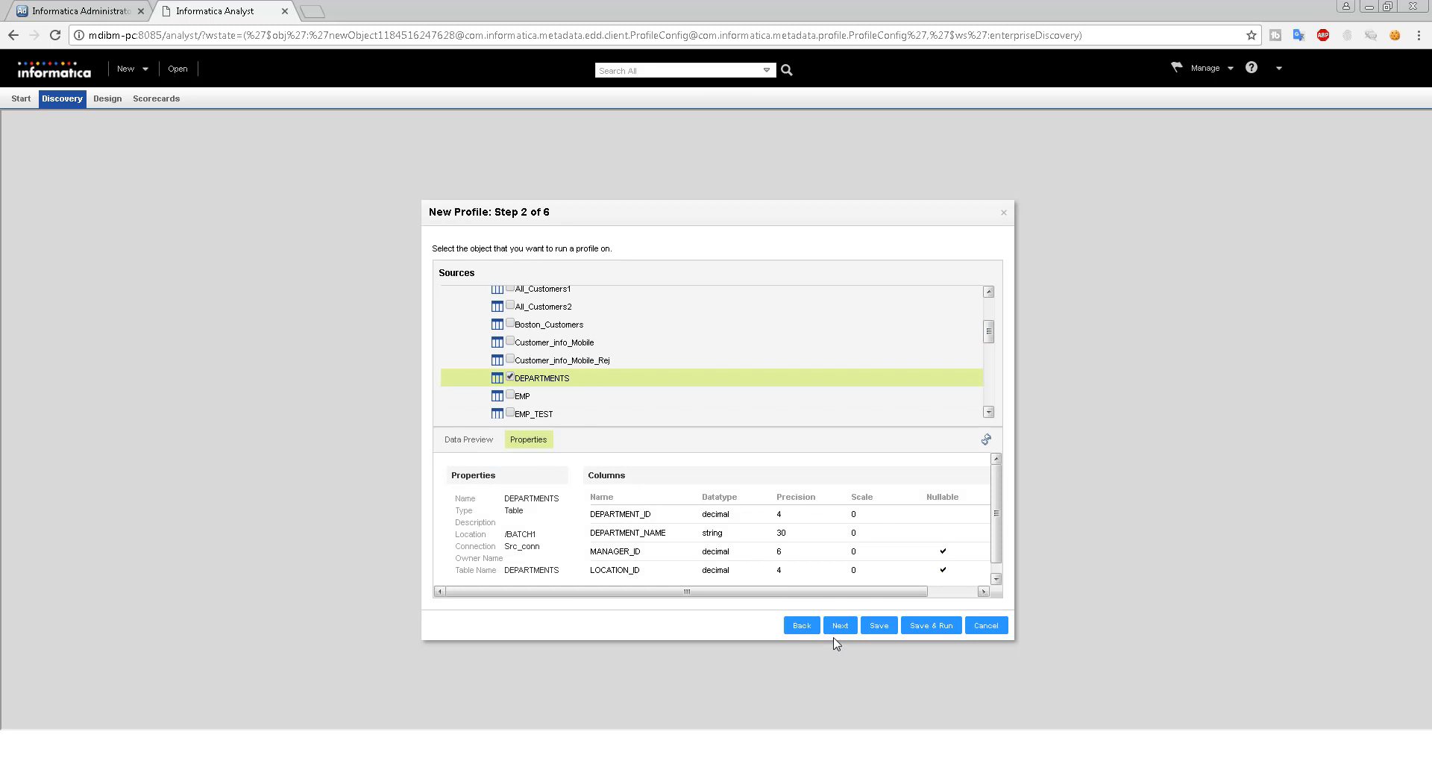
pyautogui.click(932, 628)
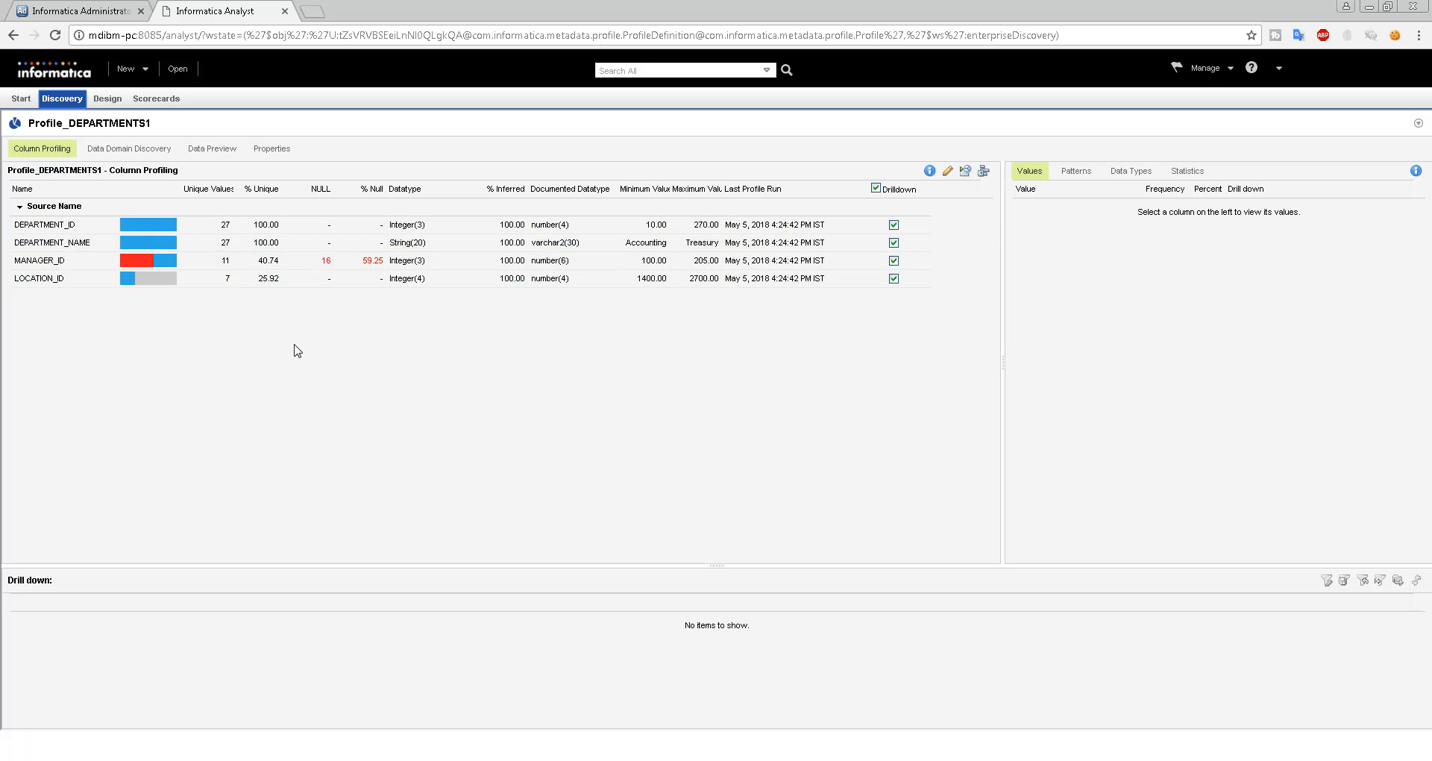
# Examine the values and frequencies of the DEPARTMENT_ID and DEPARTMENT_NAME columns in the profile results
pyautogui.click(258, 226)
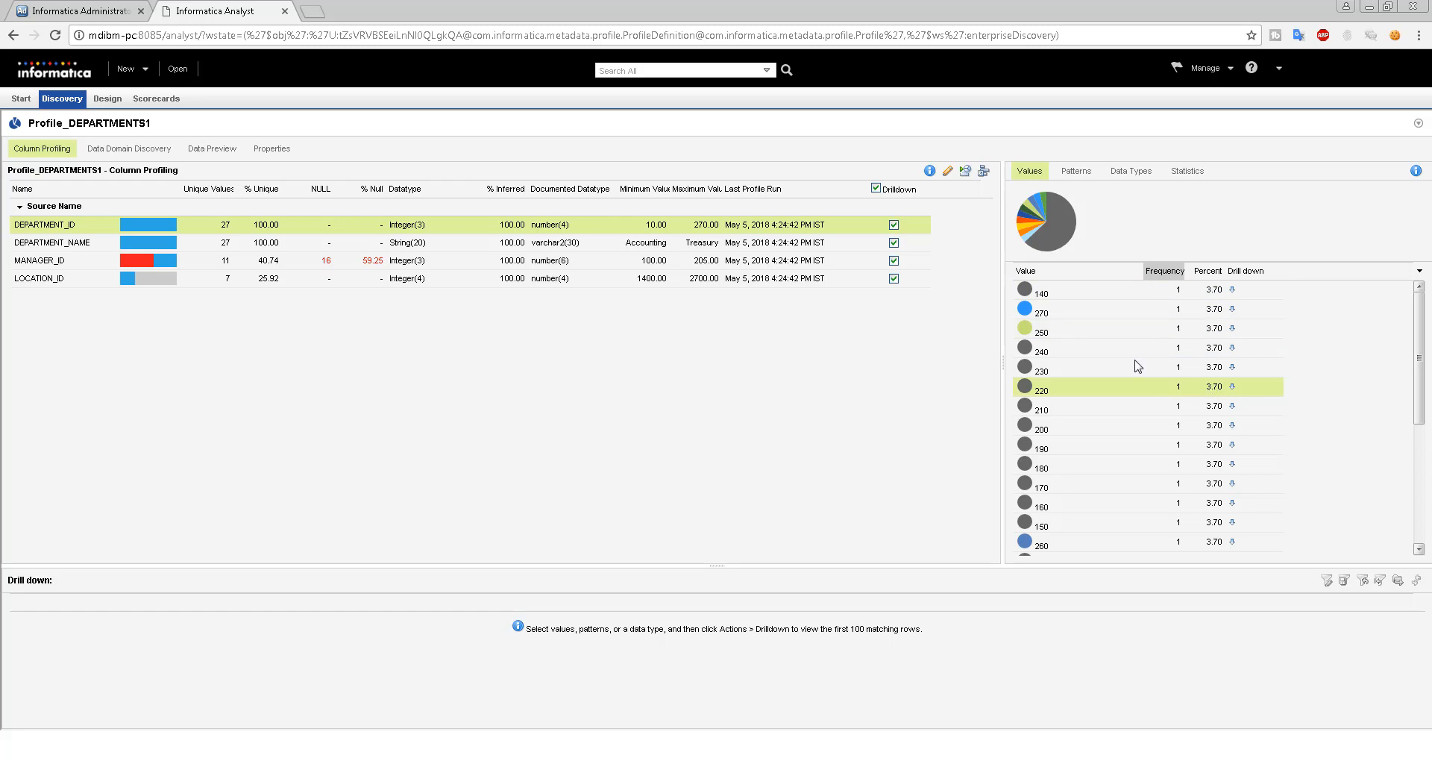
pyautogui.moveTo(1062, 233)
pyautogui.scroll(-3, 1416, 520)
pyautogui.scroll(3, 1416, 520)
pyautogui.click(231, 248)
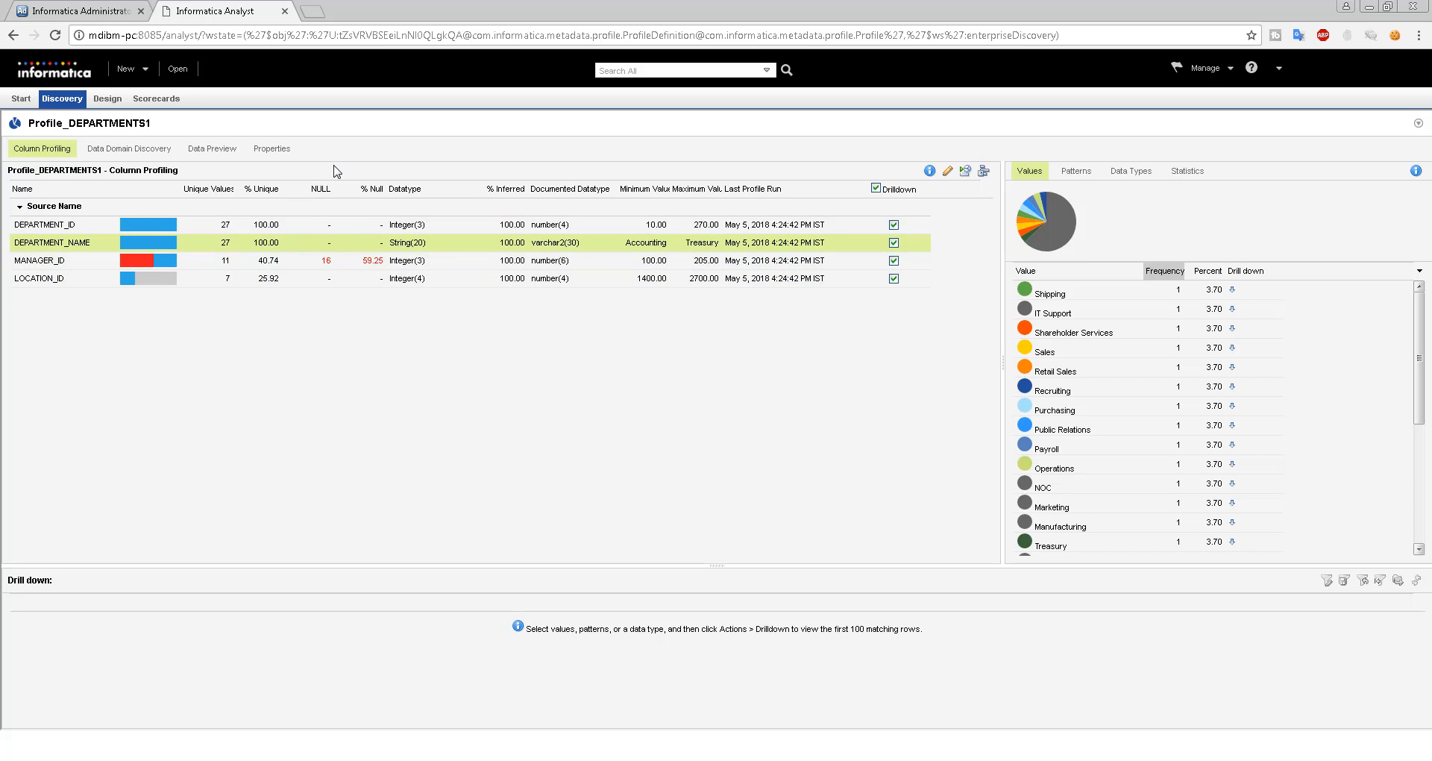
pyautogui.click(326, 266)
pyautogui.click(323, 229)
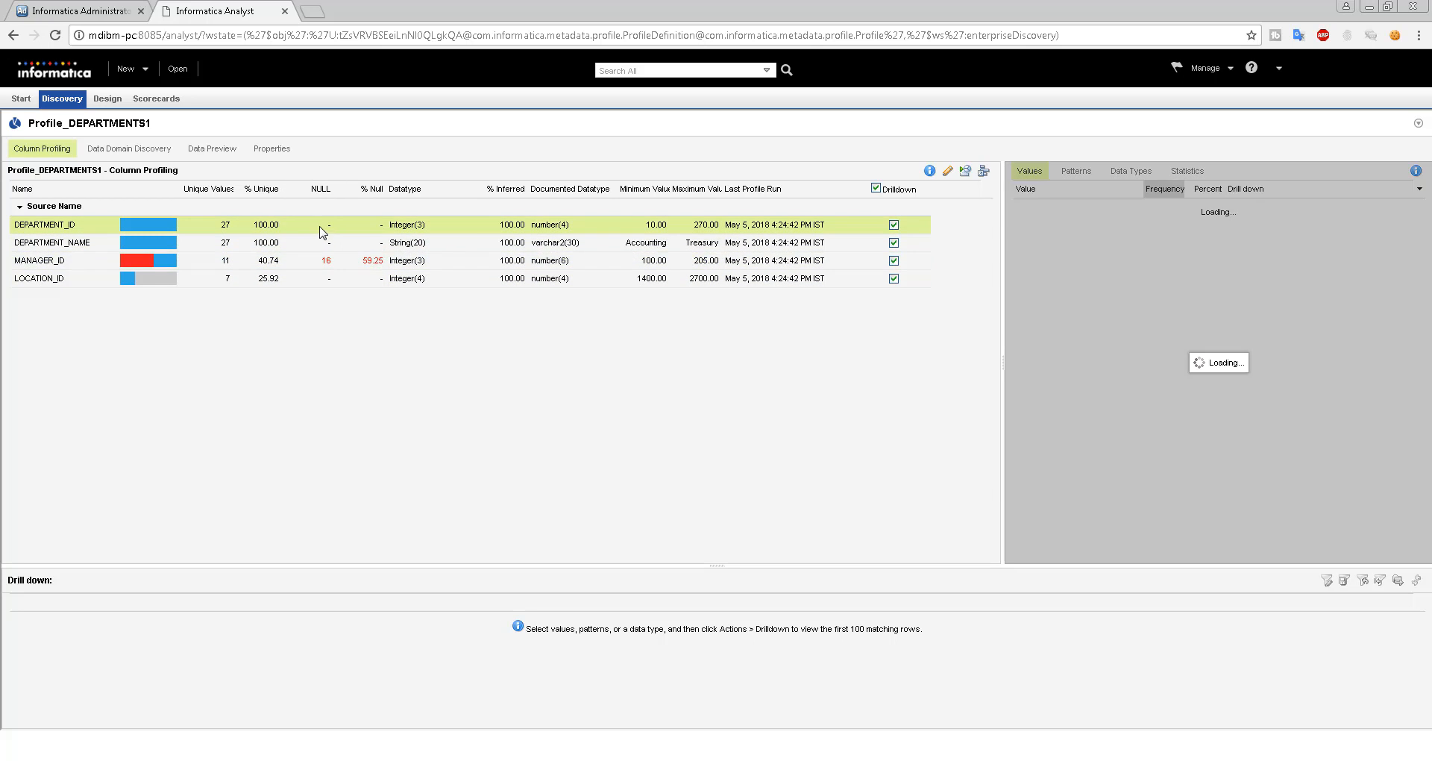
pyautogui.click(320, 243)
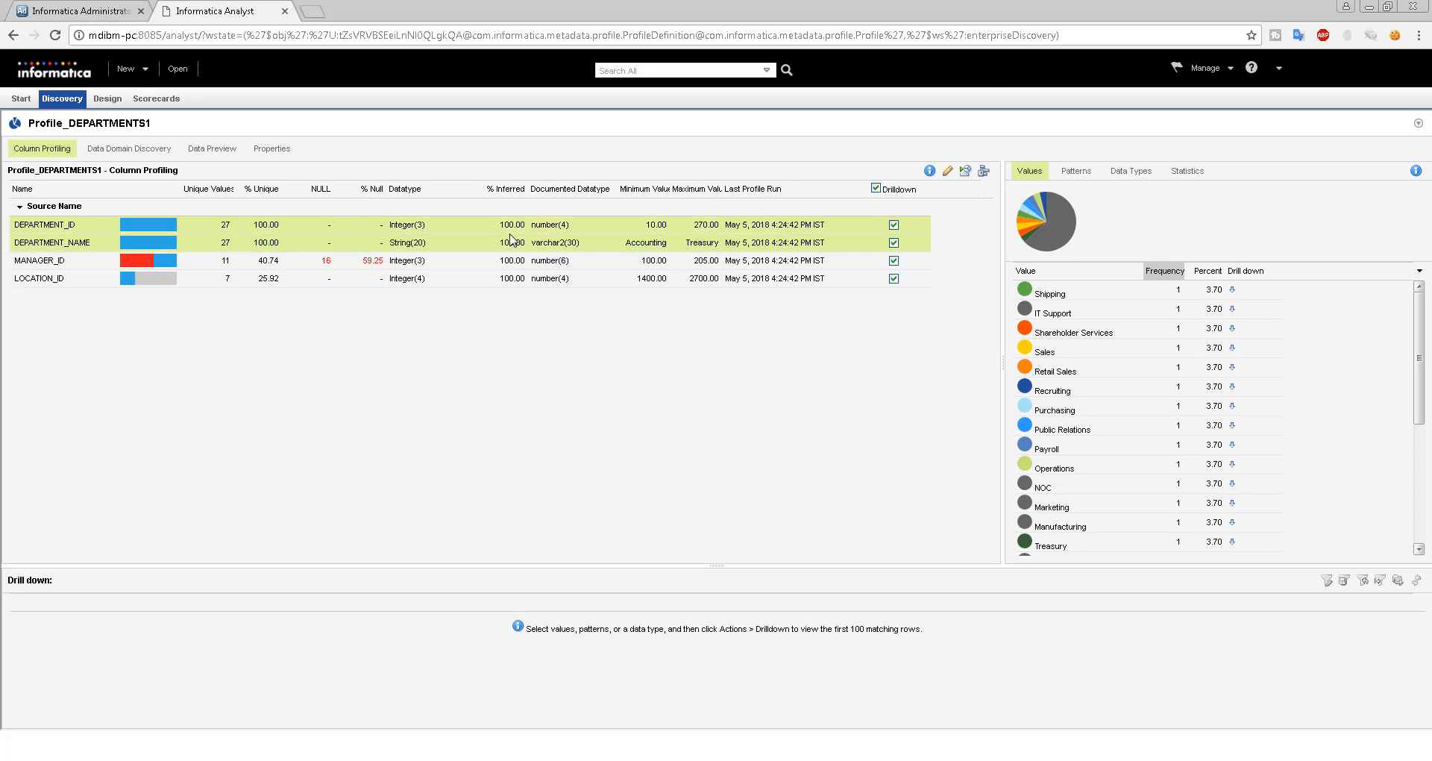
pyautogui.click(533, 218)
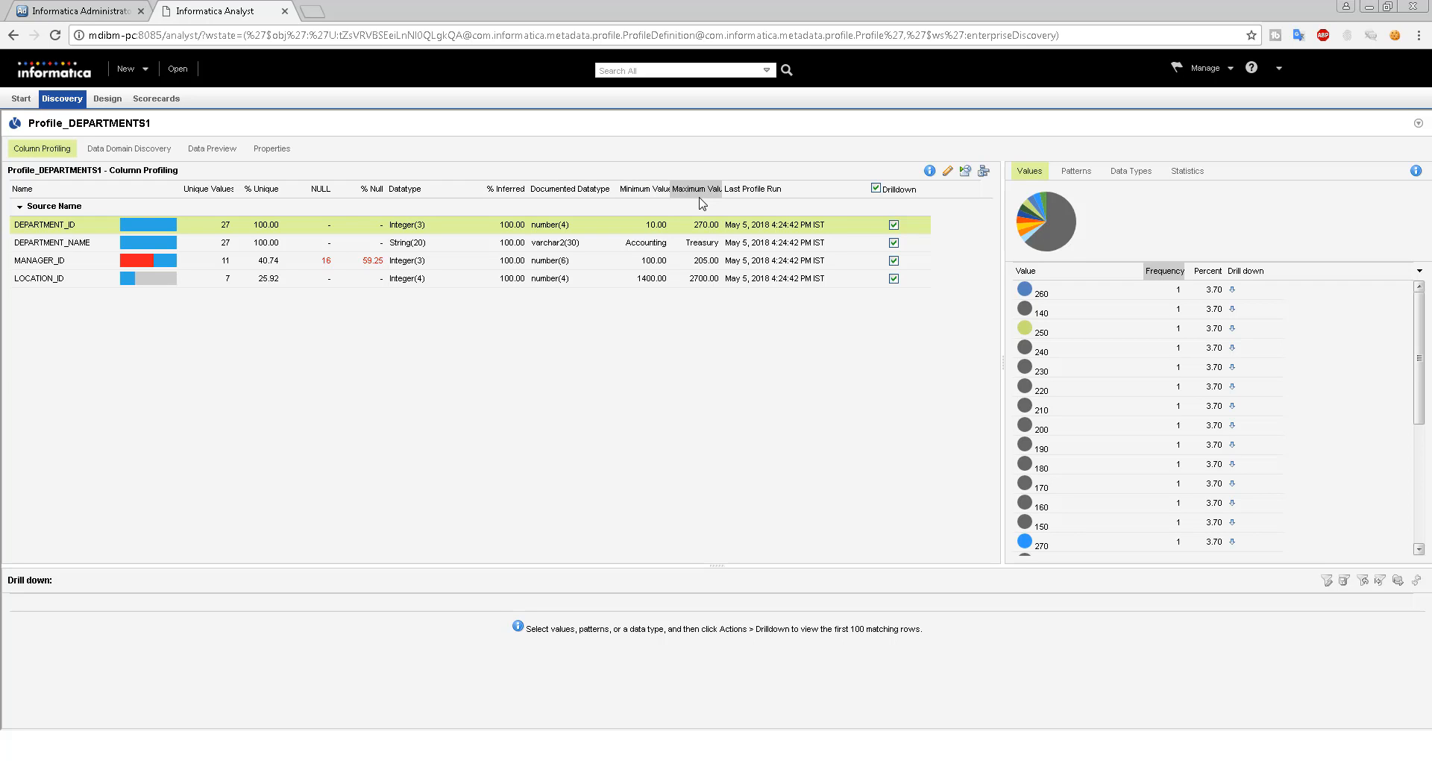
# Compare the value frequencies and null share of the MANAGER_ID and LOCATION_ID columns
pyautogui.click(400, 265)
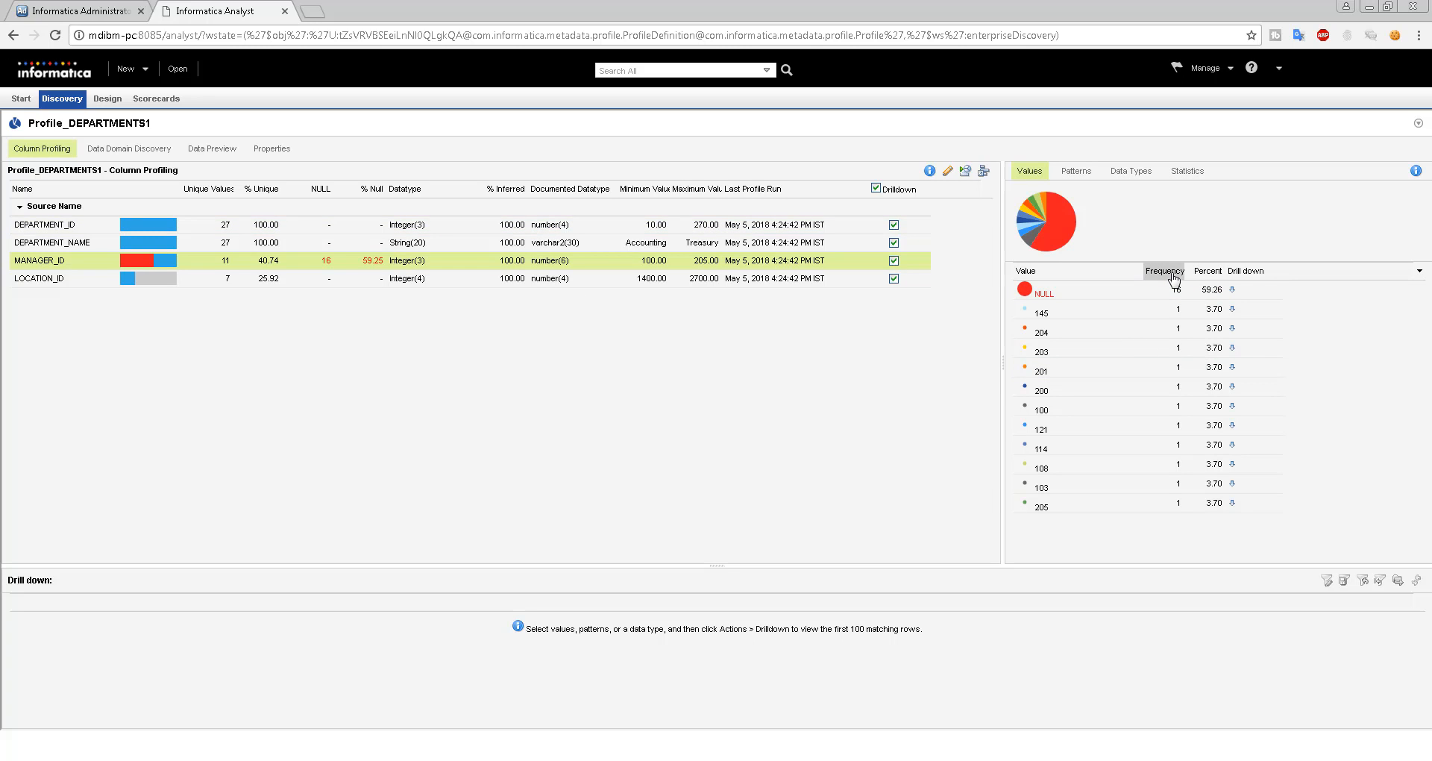
pyautogui.click(774, 284)
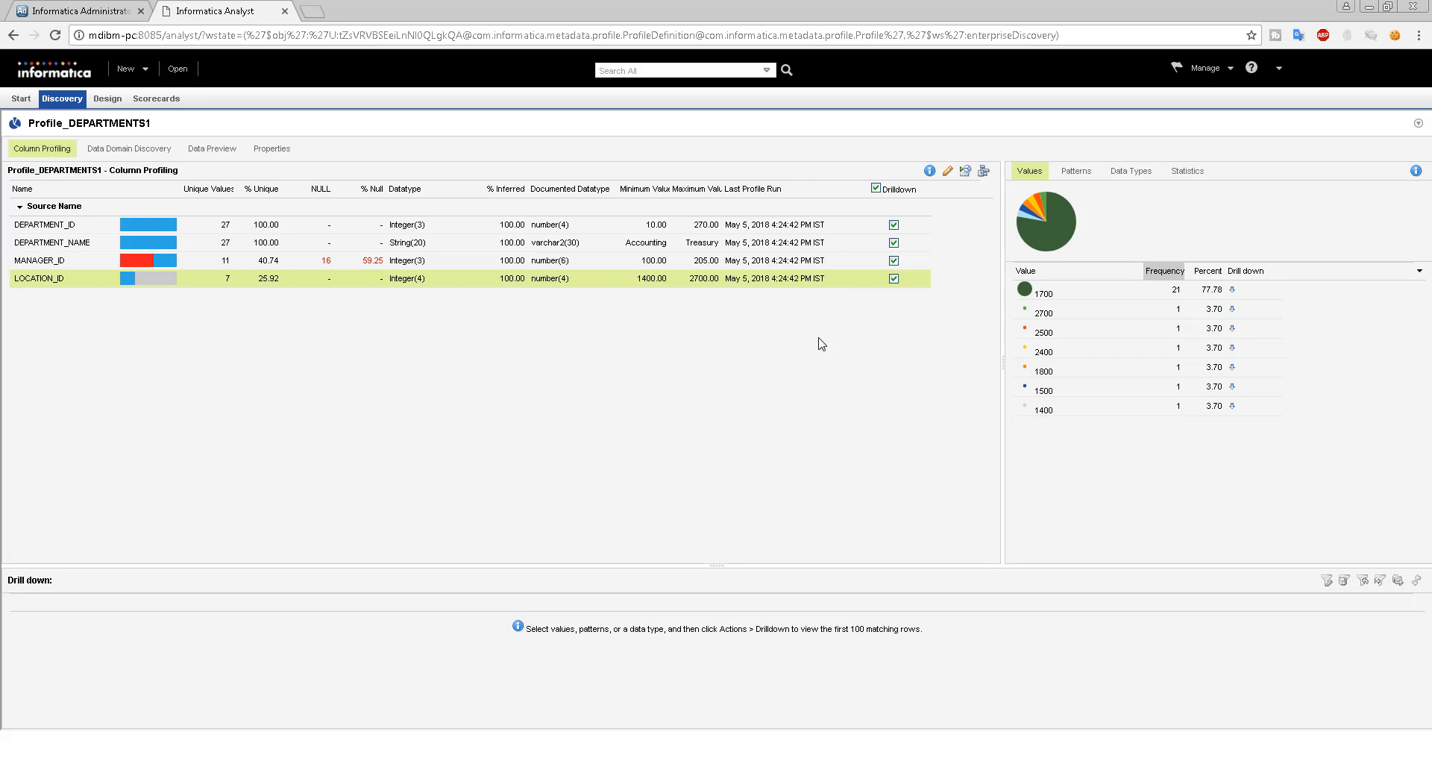
pyautogui.click(276, 266)
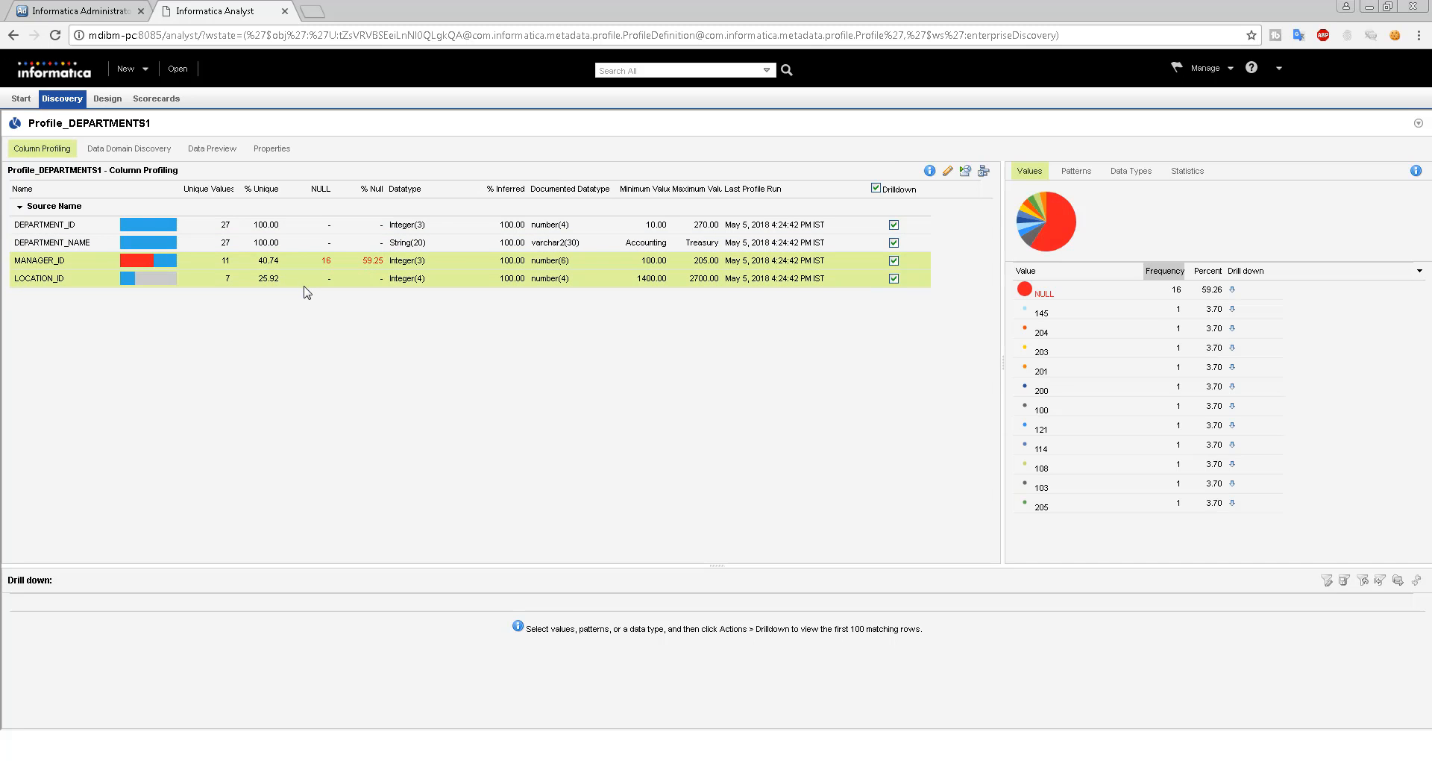
pyautogui.click(305, 285)
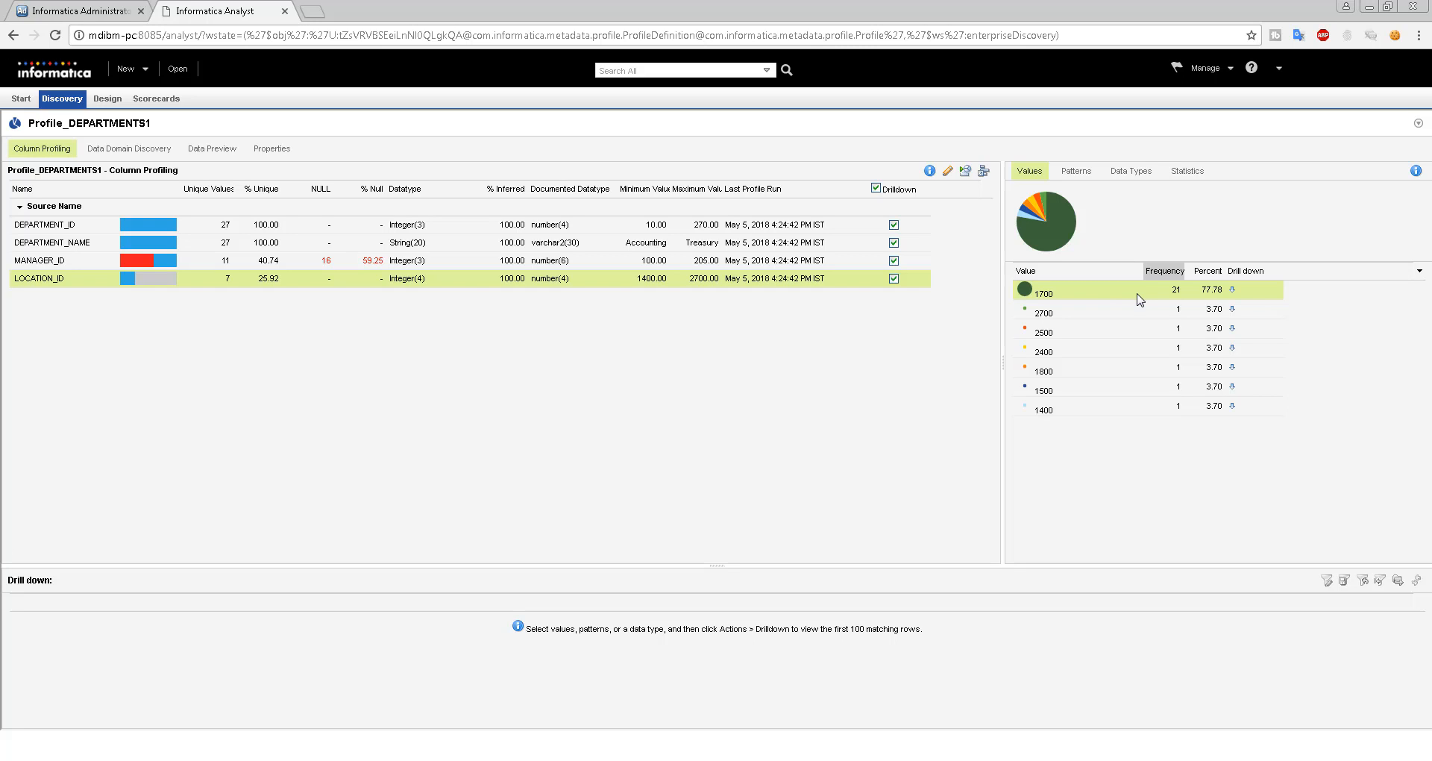
pyautogui.click(569, 263)
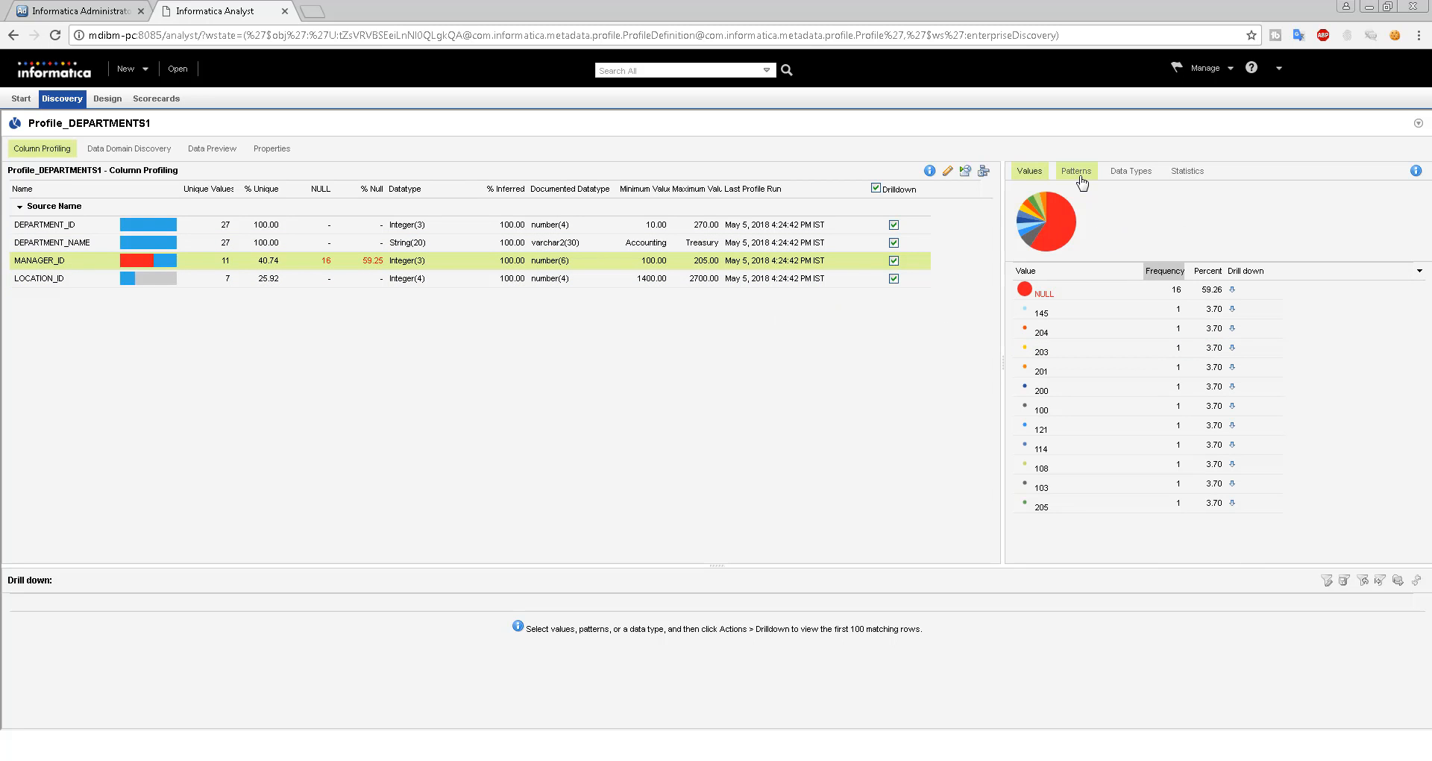
# Examine the value patterns of the MANAGER_ID column and their shares in the pie chart
pyautogui.click(1079, 179)
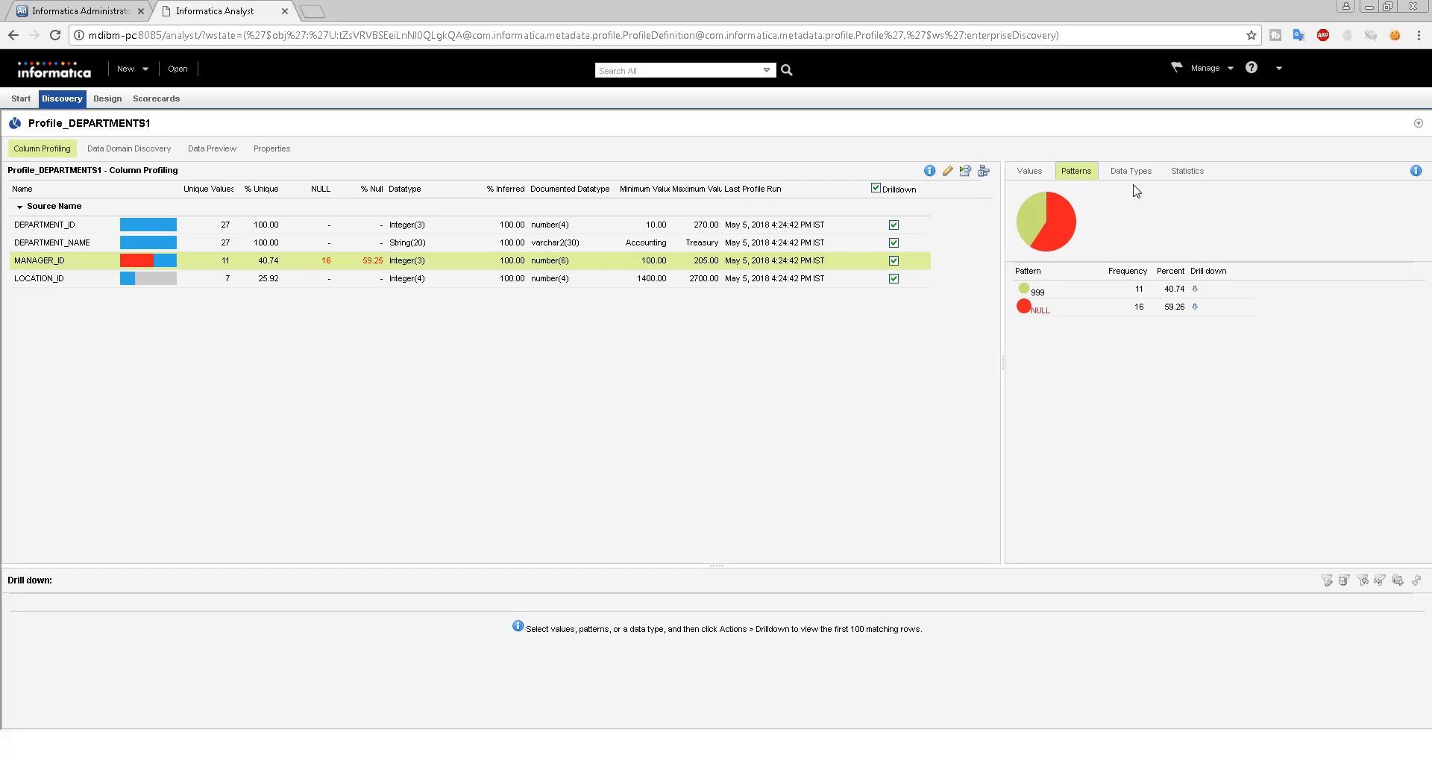
pyautogui.click(1015, 176)
pyautogui.click(1096, 179)
pyautogui.click(1151, 291)
pyautogui.click(1154, 306)
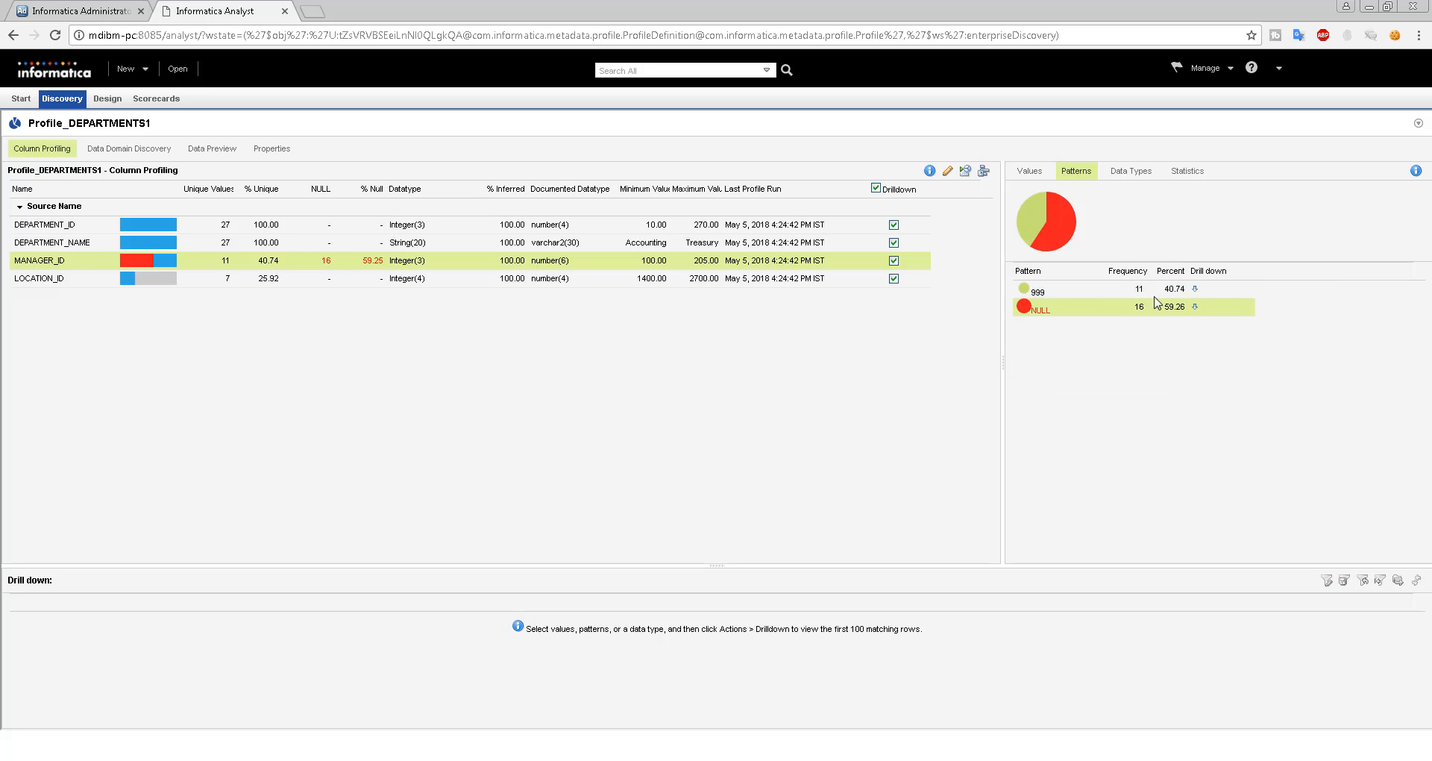
pyautogui.click(1029, 176)
pyautogui.click(1076, 176)
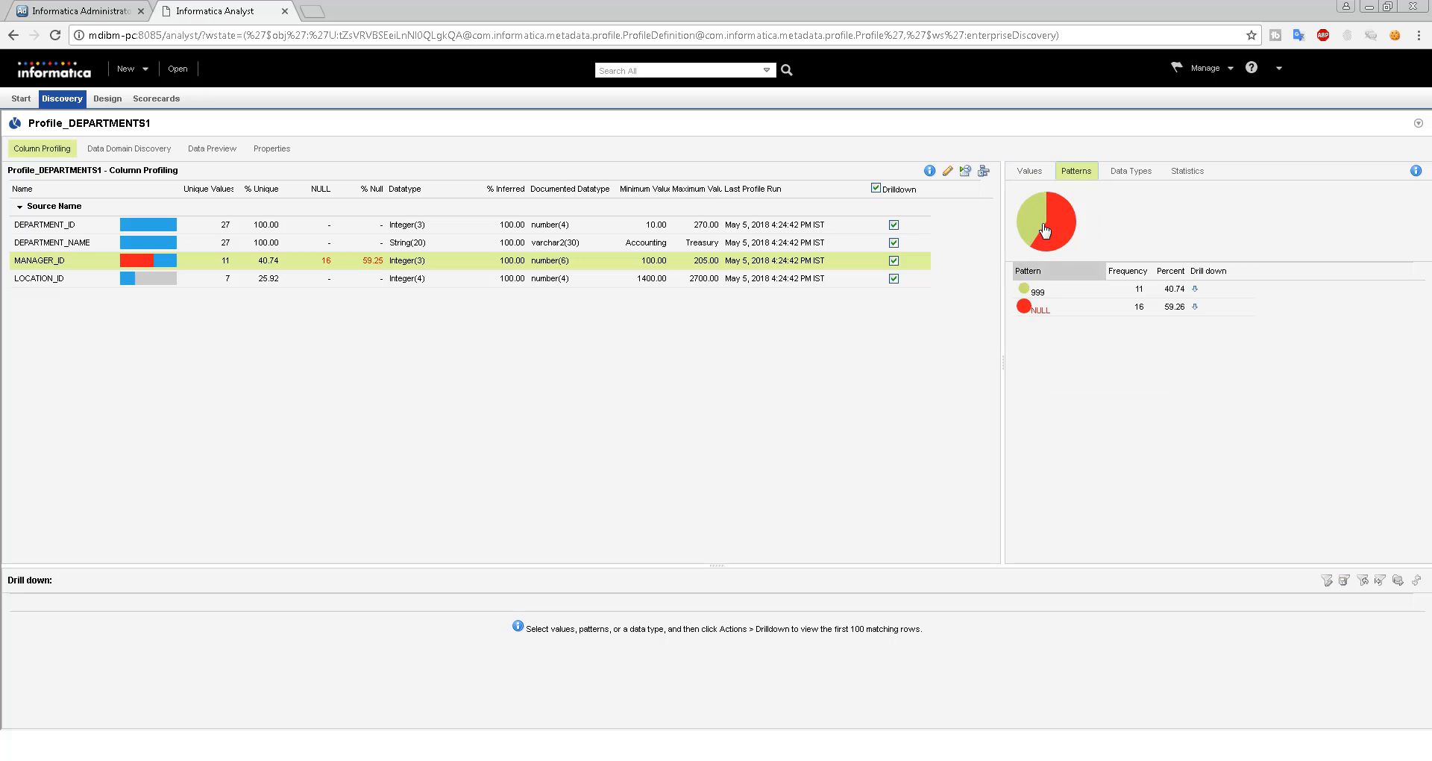
pyautogui.moveTo(1066, 233)
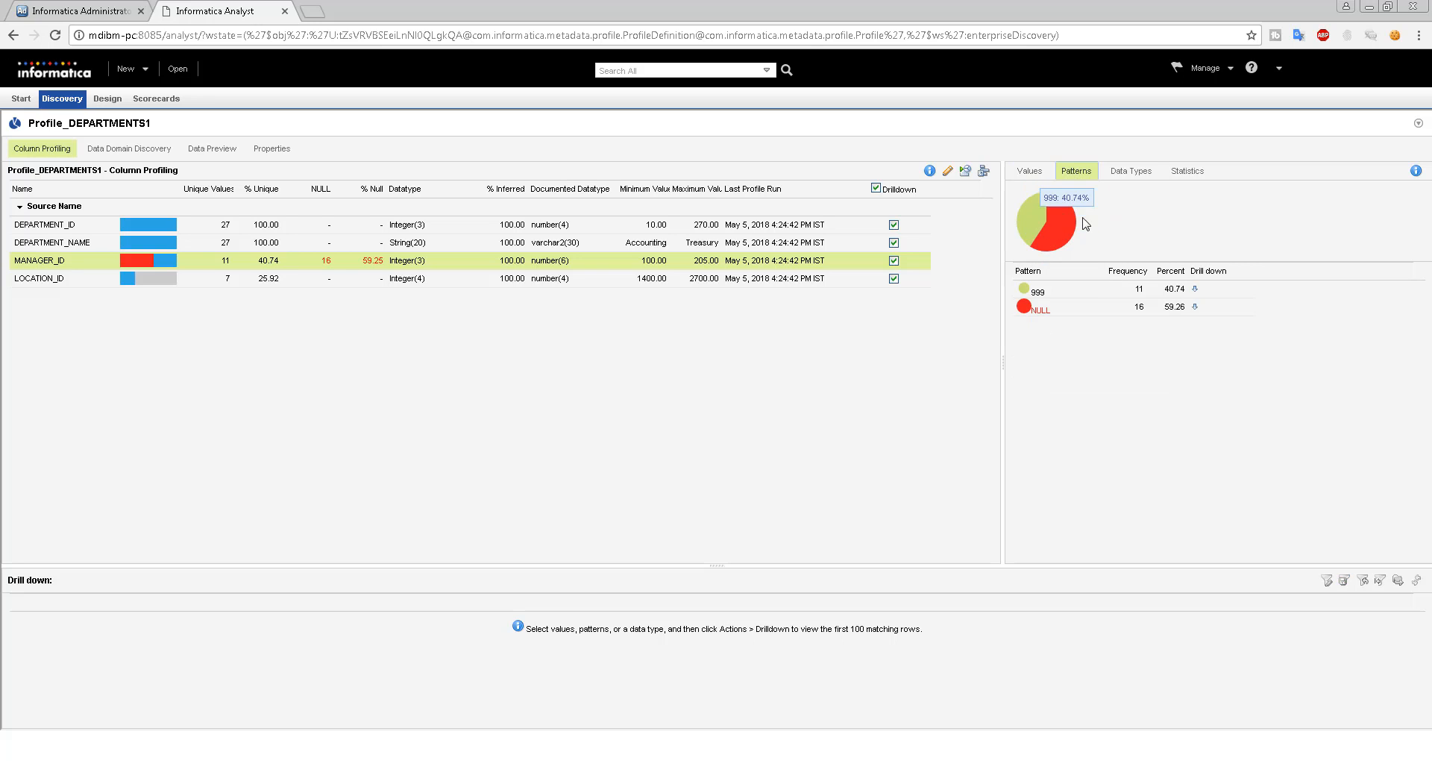
# Review the inferred data types of the MANAGER_ID column, including Decimal(3), Integer(3) and String(3)
pyautogui.click(1131, 172)
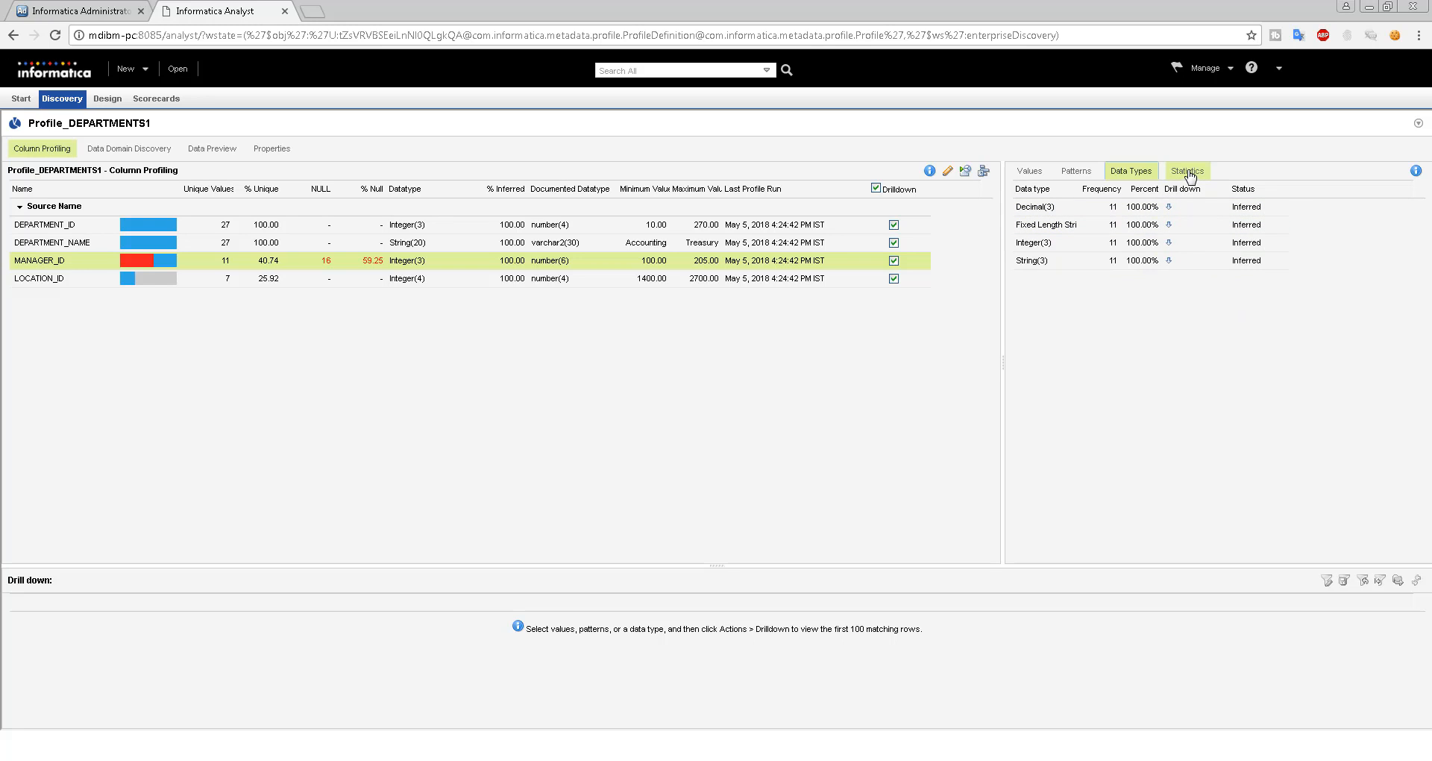
pyautogui.click(1038, 208)
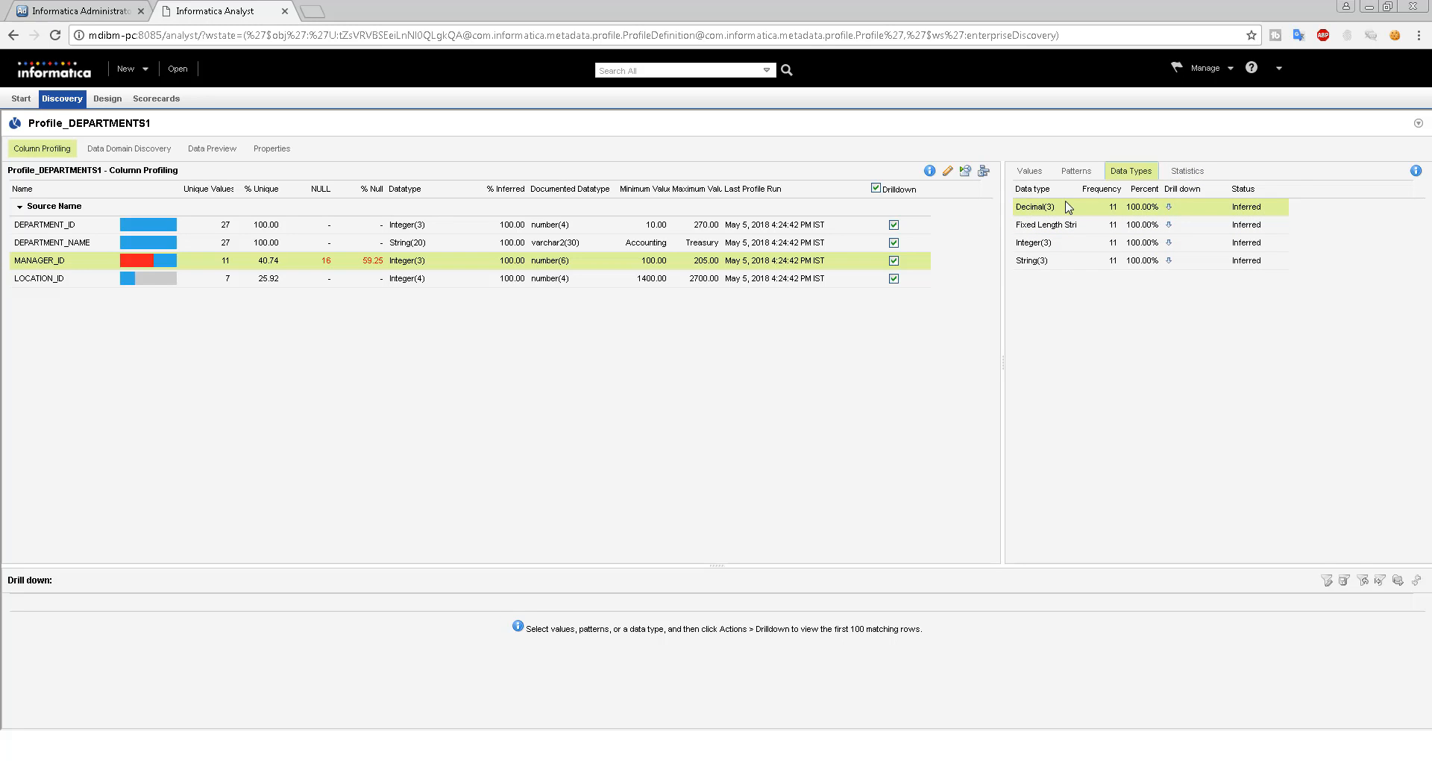
pyautogui.click(1047, 261)
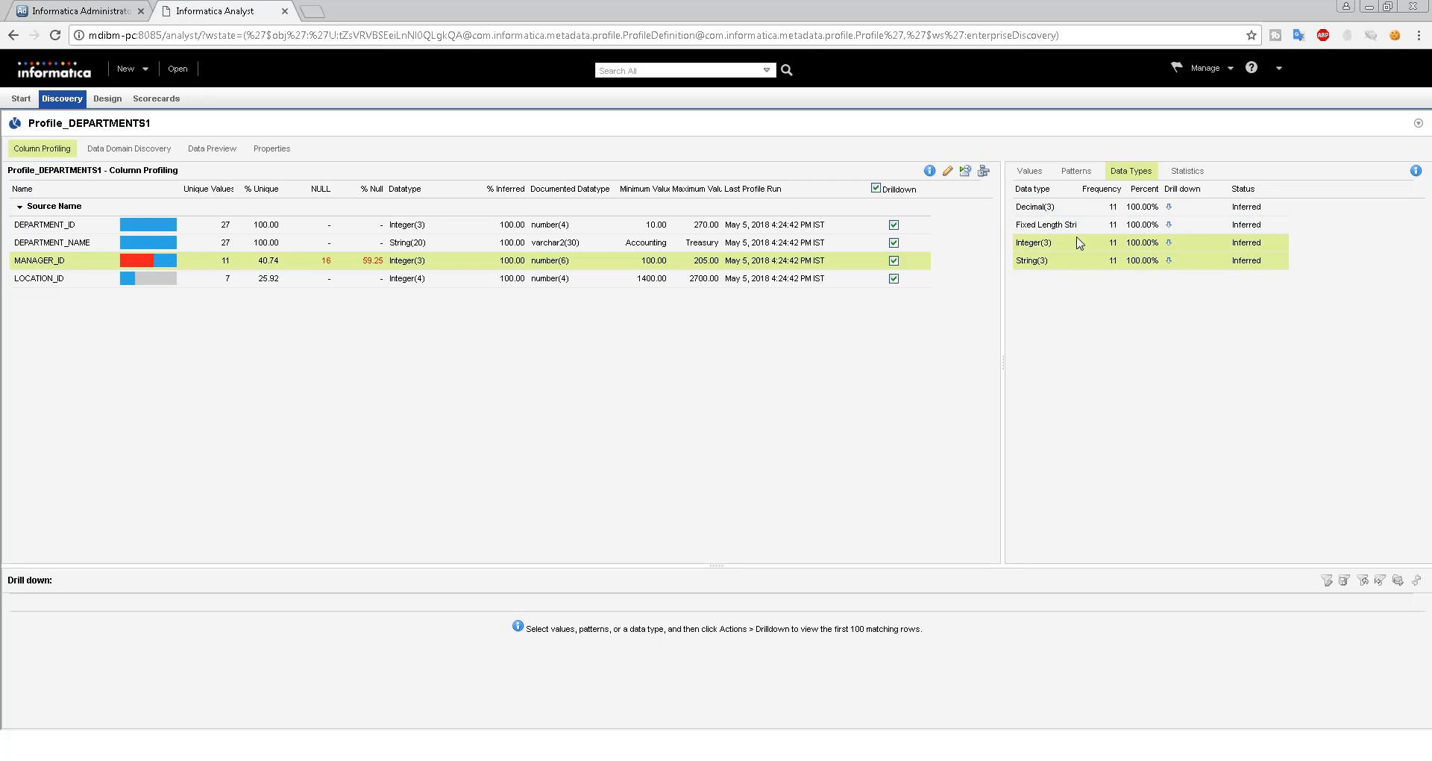
# Review the statistics of the MANAGER_ID column, including its average, sum, and bottom and top five values
pyautogui.click(1072, 242)
pyautogui.click(1185, 175)
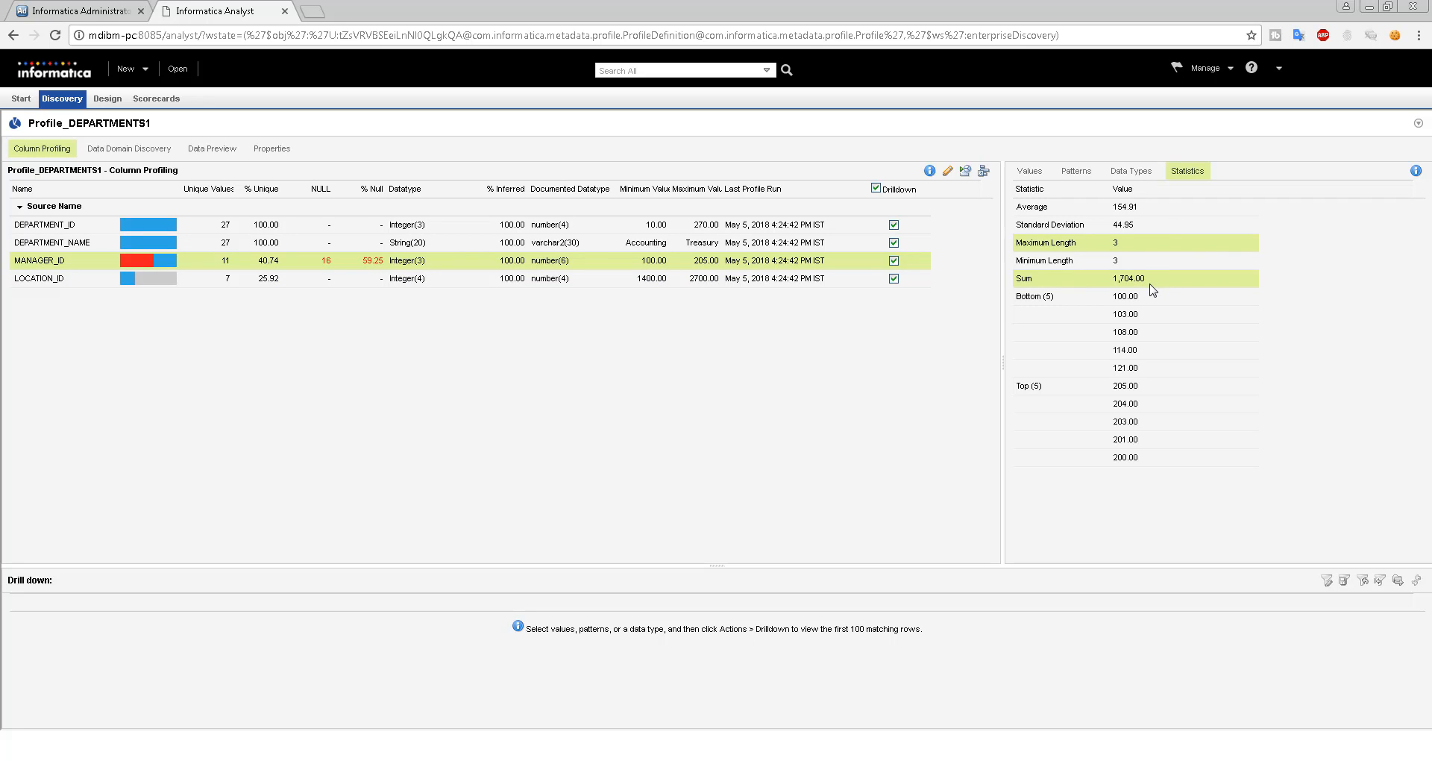
pyautogui.click(1130, 300)
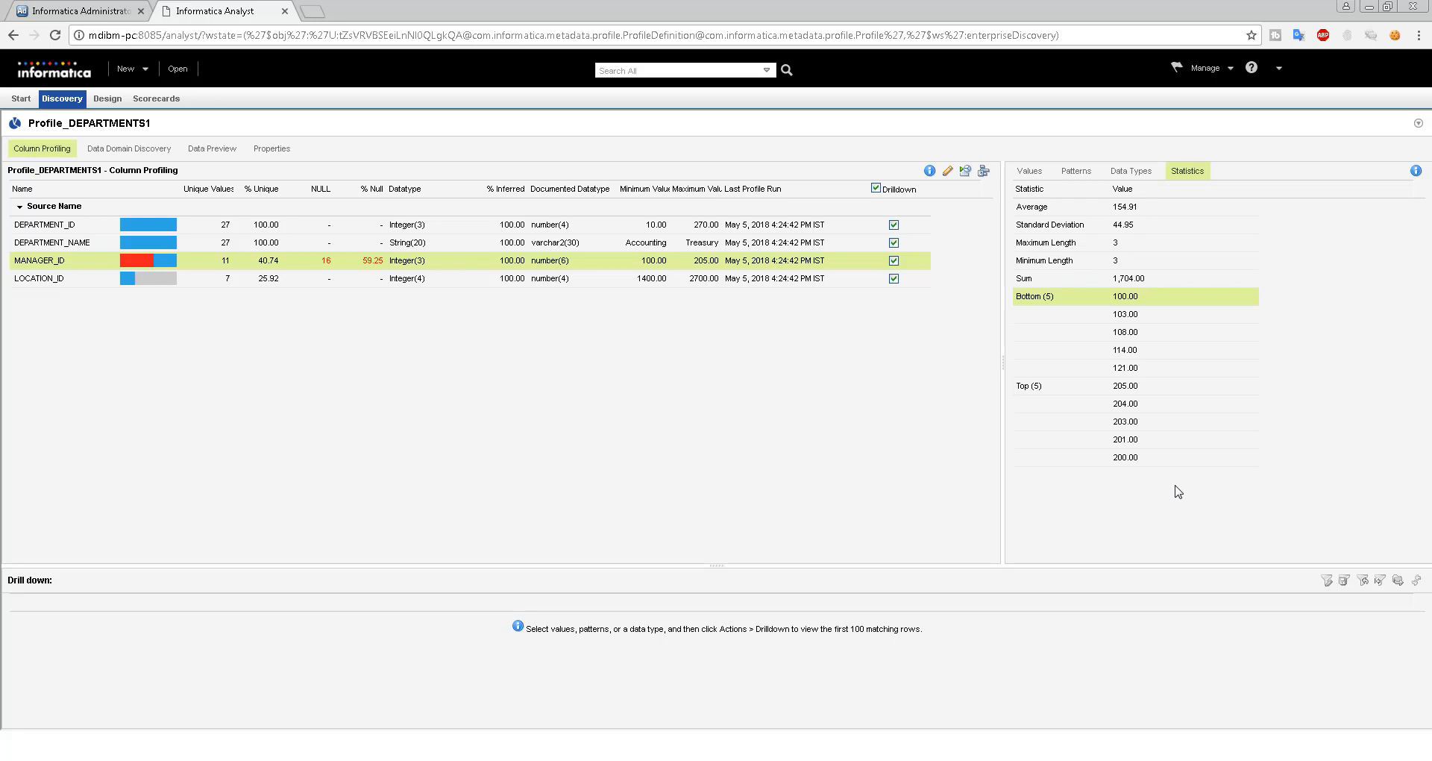
# Examine the basic and column properties of Profile_DEPARTMENTS1 and preview its source data rows
pyautogui.click(263, 150)
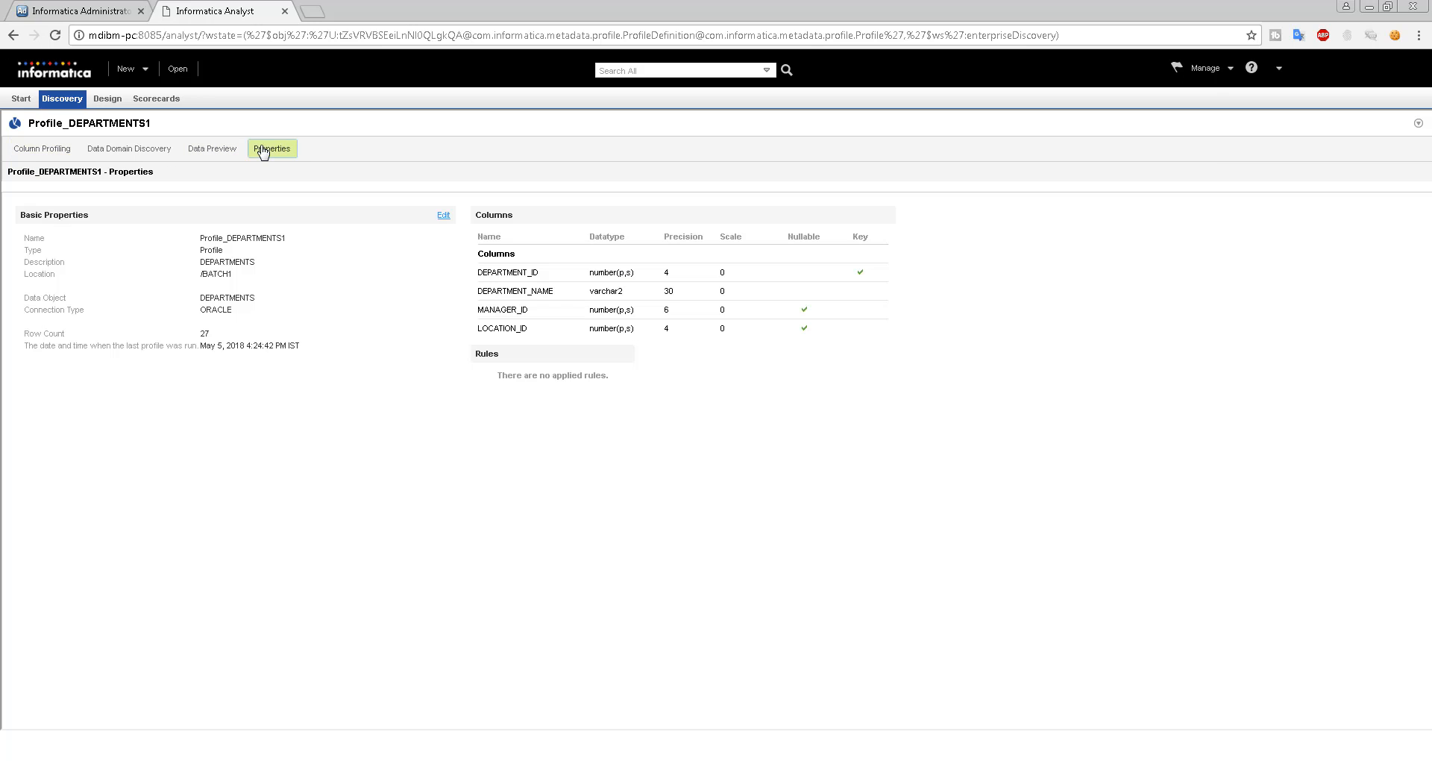
pyautogui.click(186, 337)
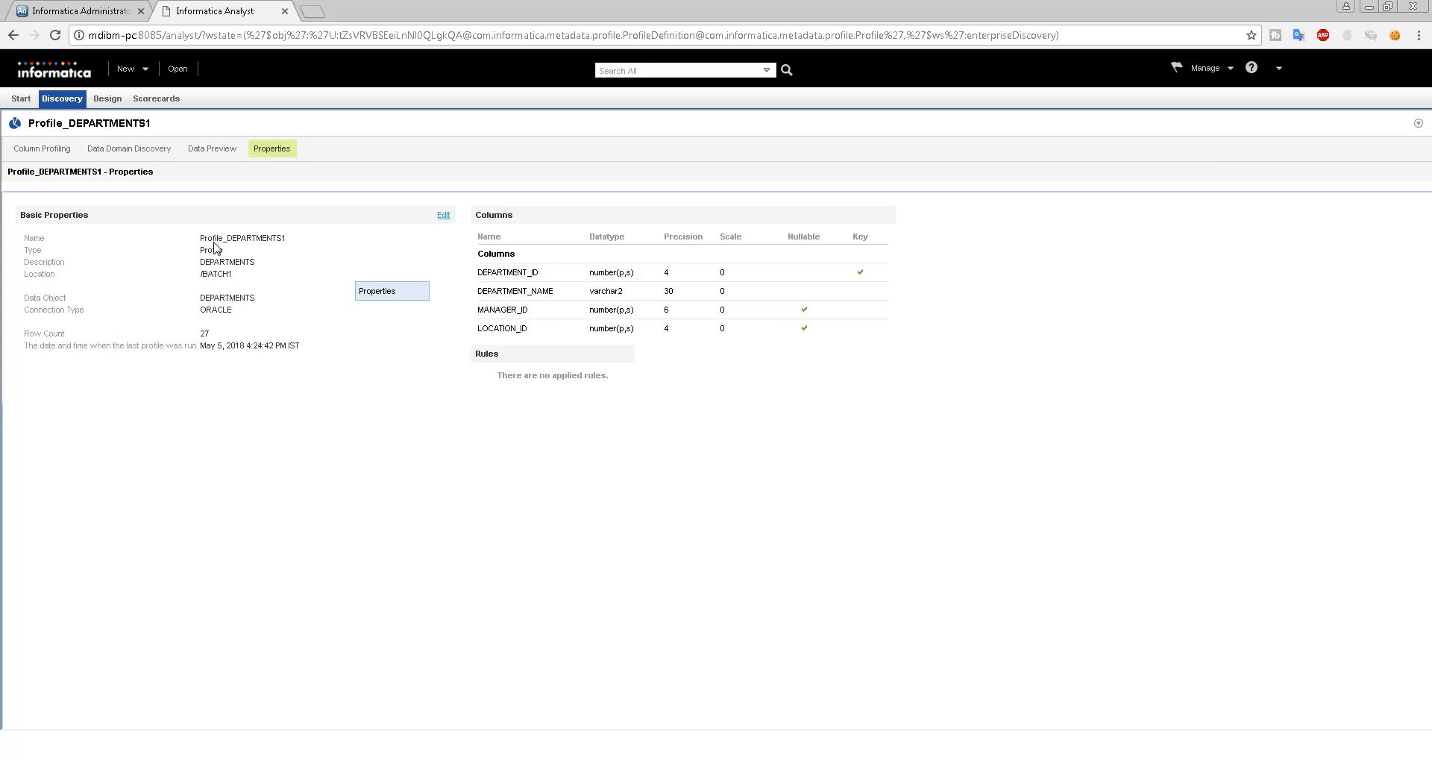
pyautogui.click(222, 151)
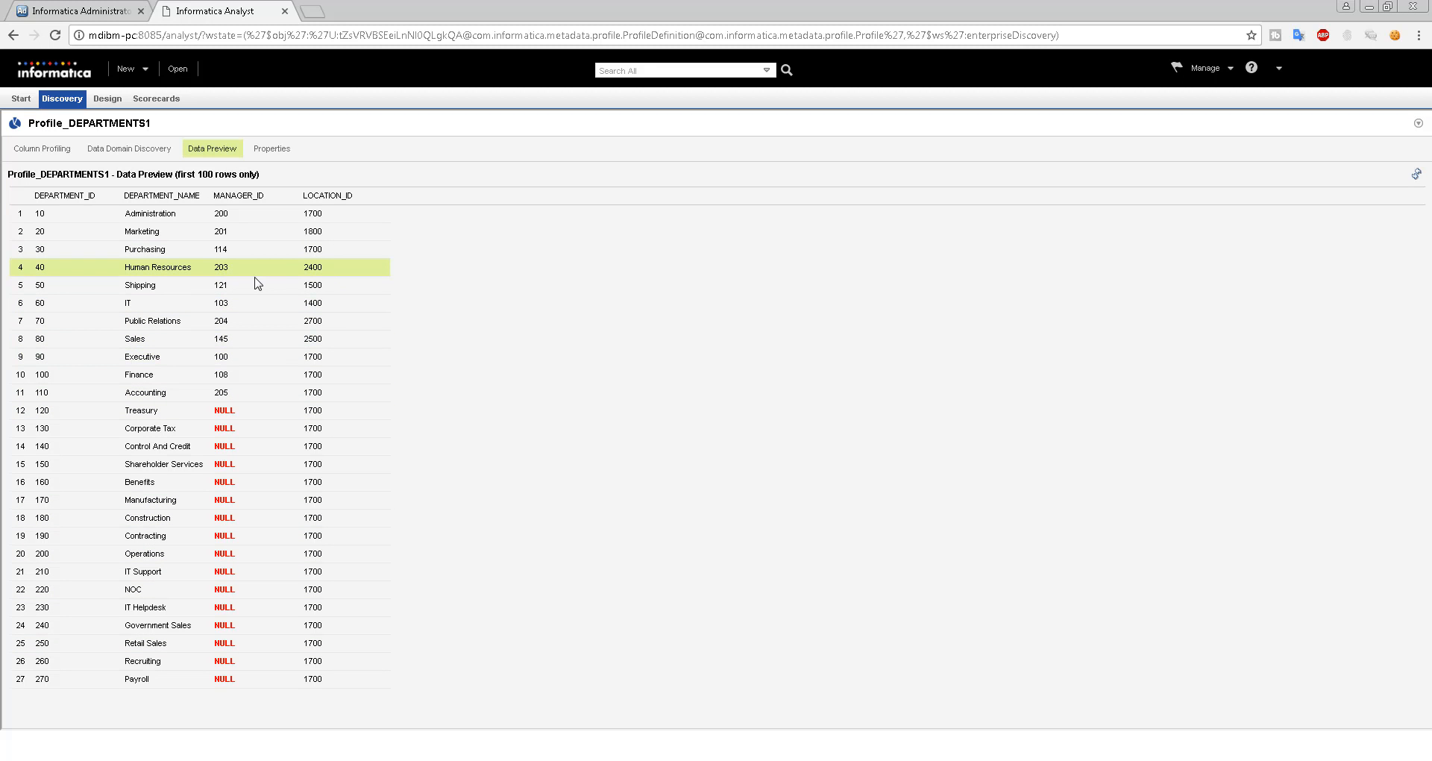
# Check the profile's data domain discovery results and return to the column profiling results
pyautogui.click(131, 149)
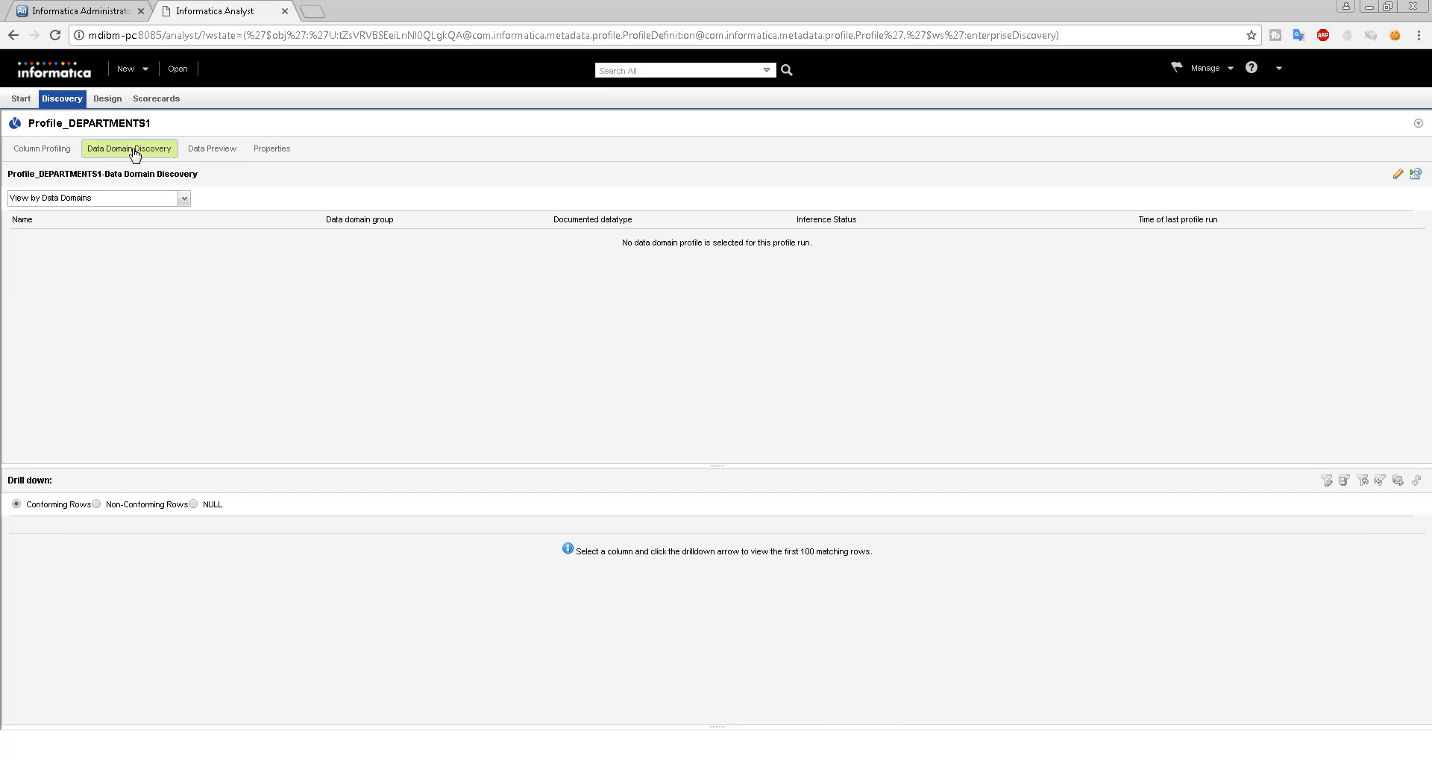
pyautogui.click(56, 153)
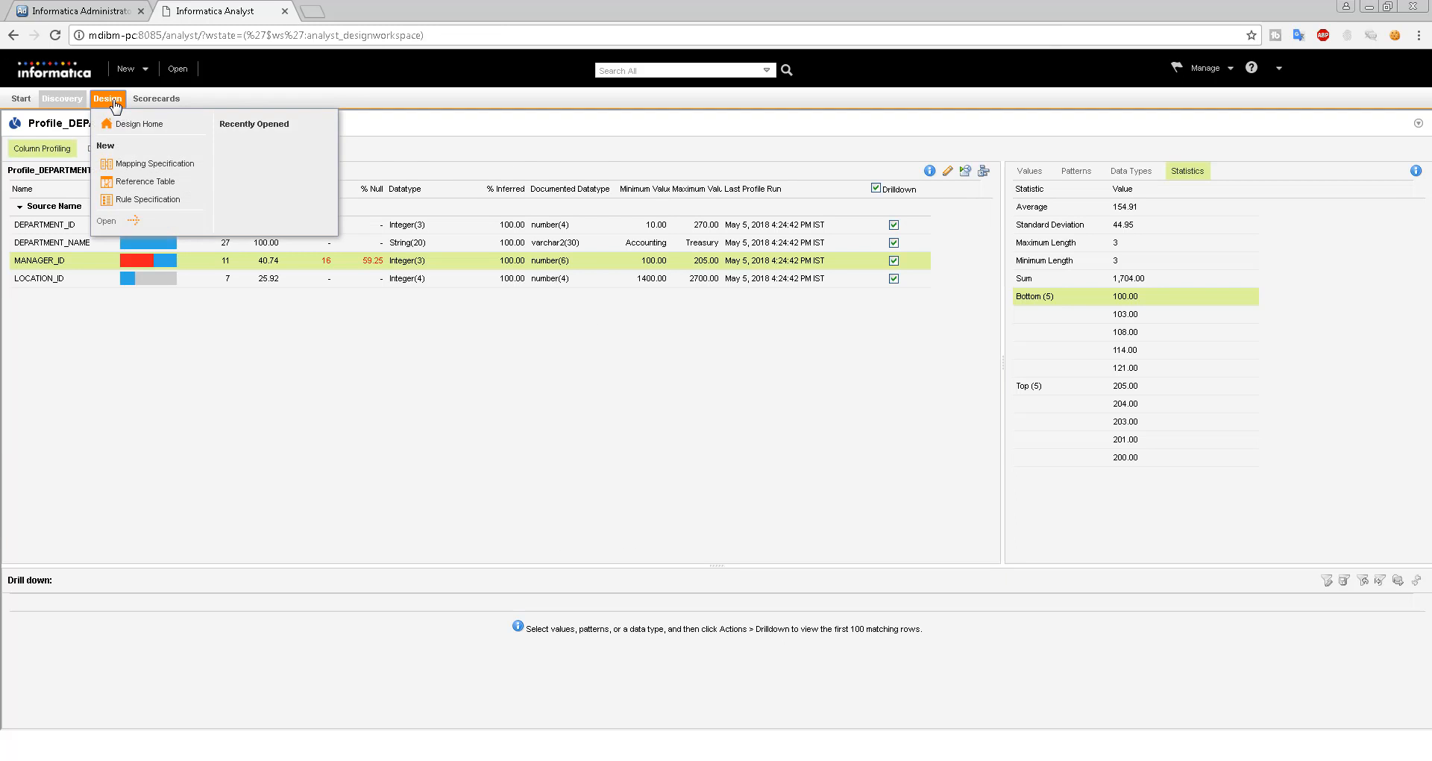
# View the asset types and recently opened assets in the Design workspace, and return to the profile in Discovery
pyautogui.click(107, 99)
pyautogui.moveTo(123, 109)
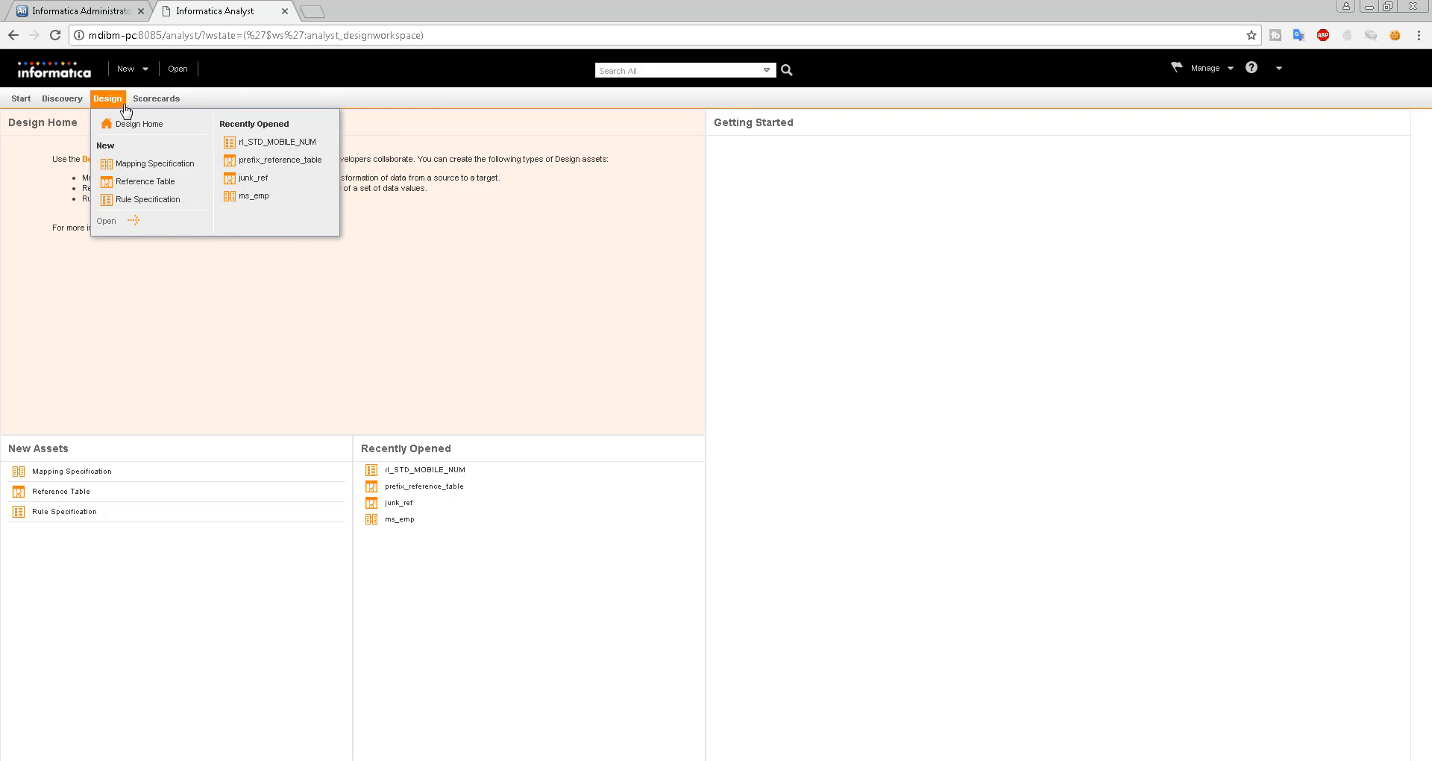
pyautogui.click(65, 108)
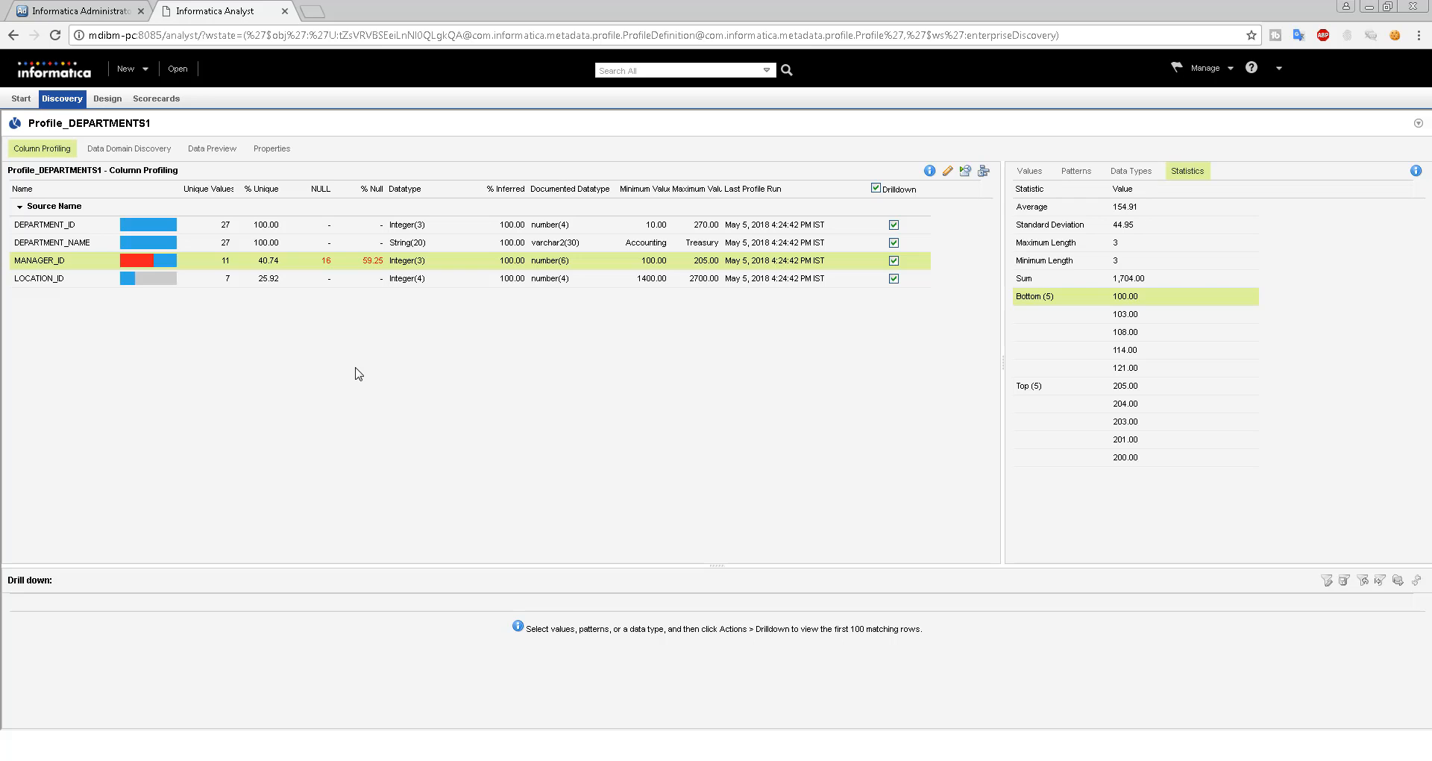
pyautogui.moveTo(1000, 2)
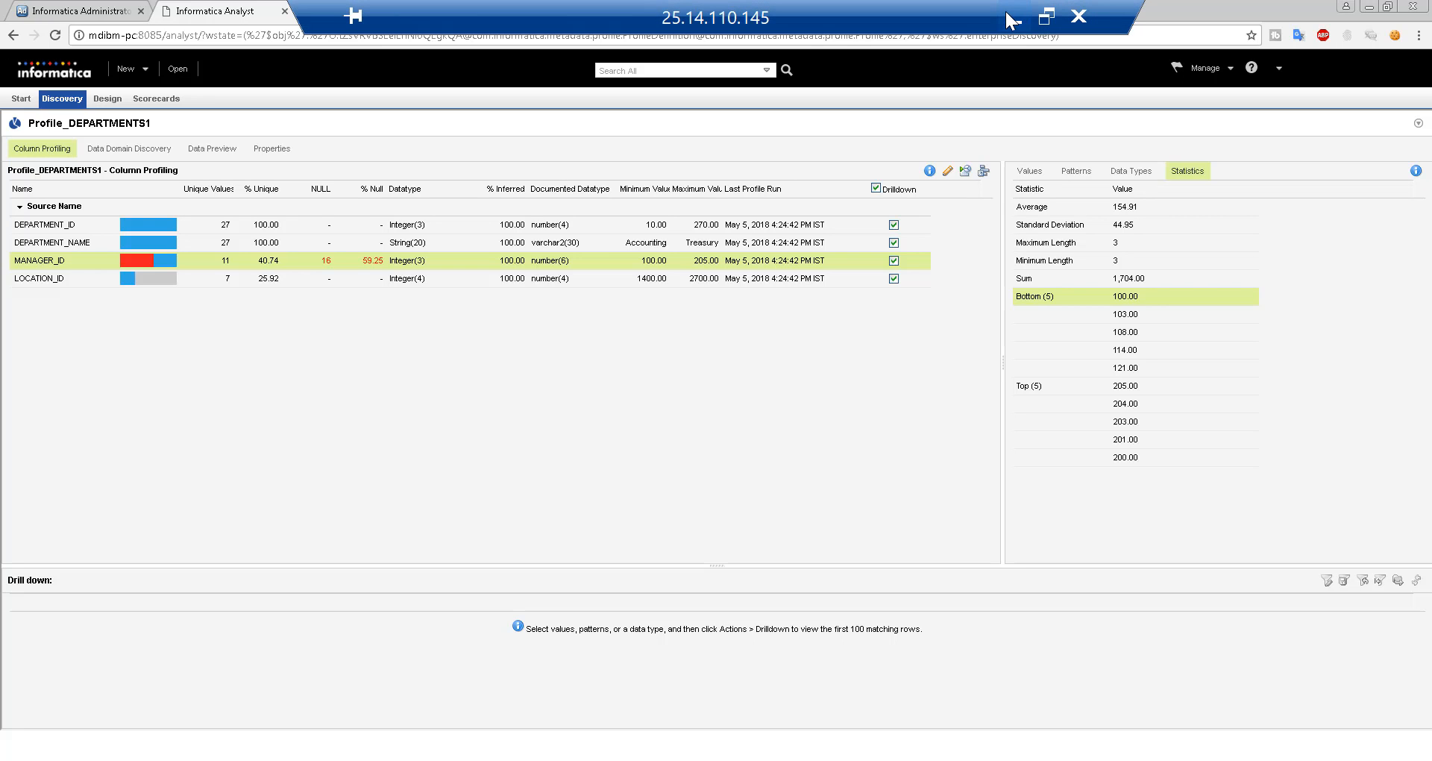